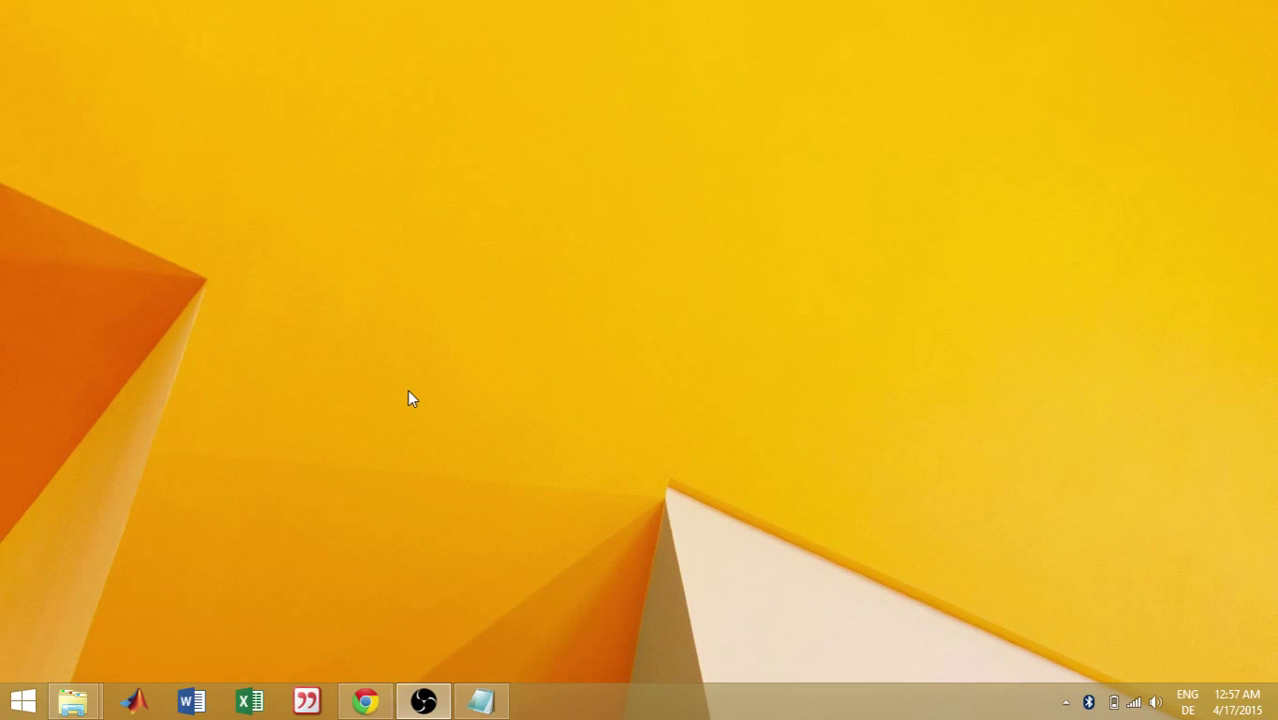
- Launch JabRef 2.10b by searching 'jab' from the Windows 8 Start screen
{"action": "key", "text": "super"}
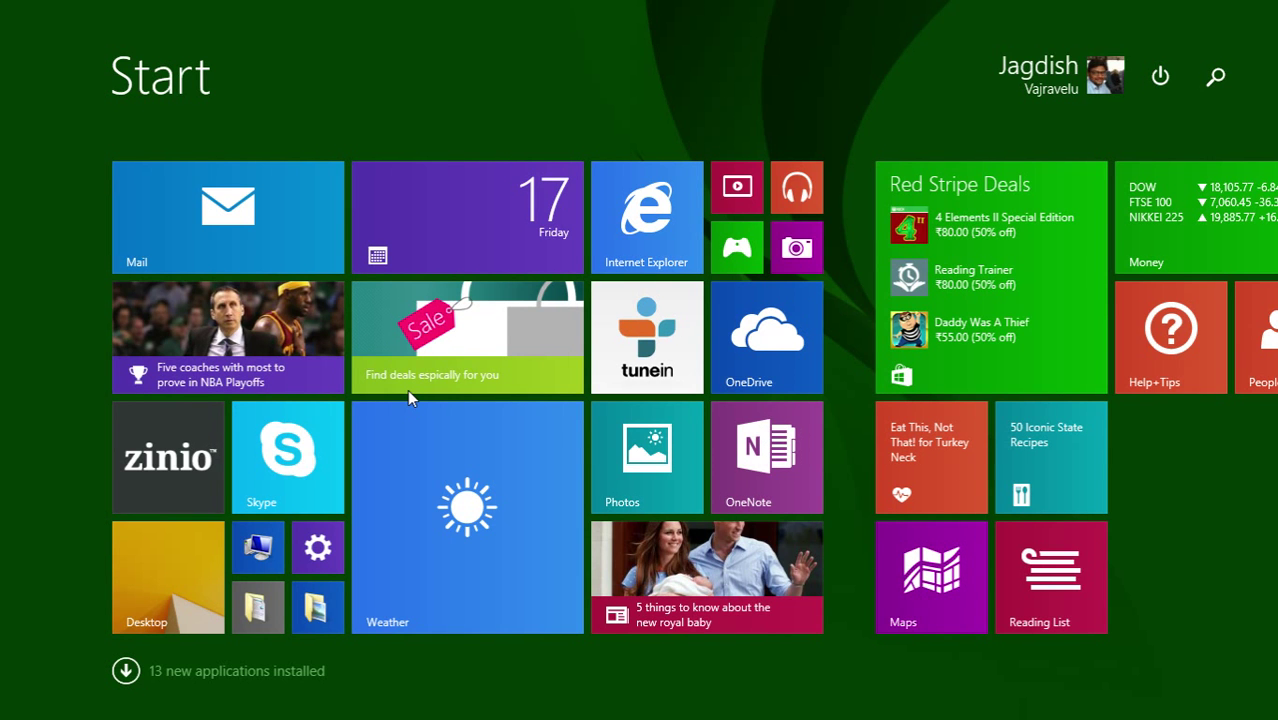
{"action": "type", "text": "jabRef 2.10b"}
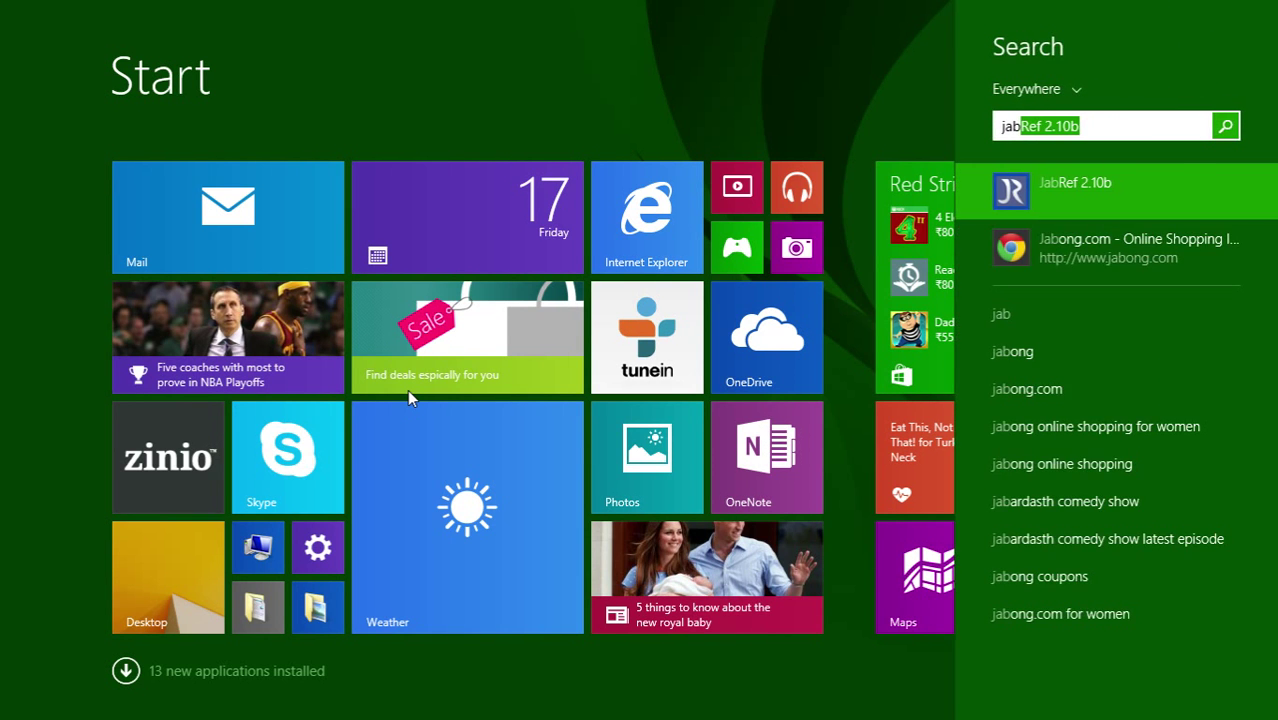
{"action": "key", "text": "Return"}
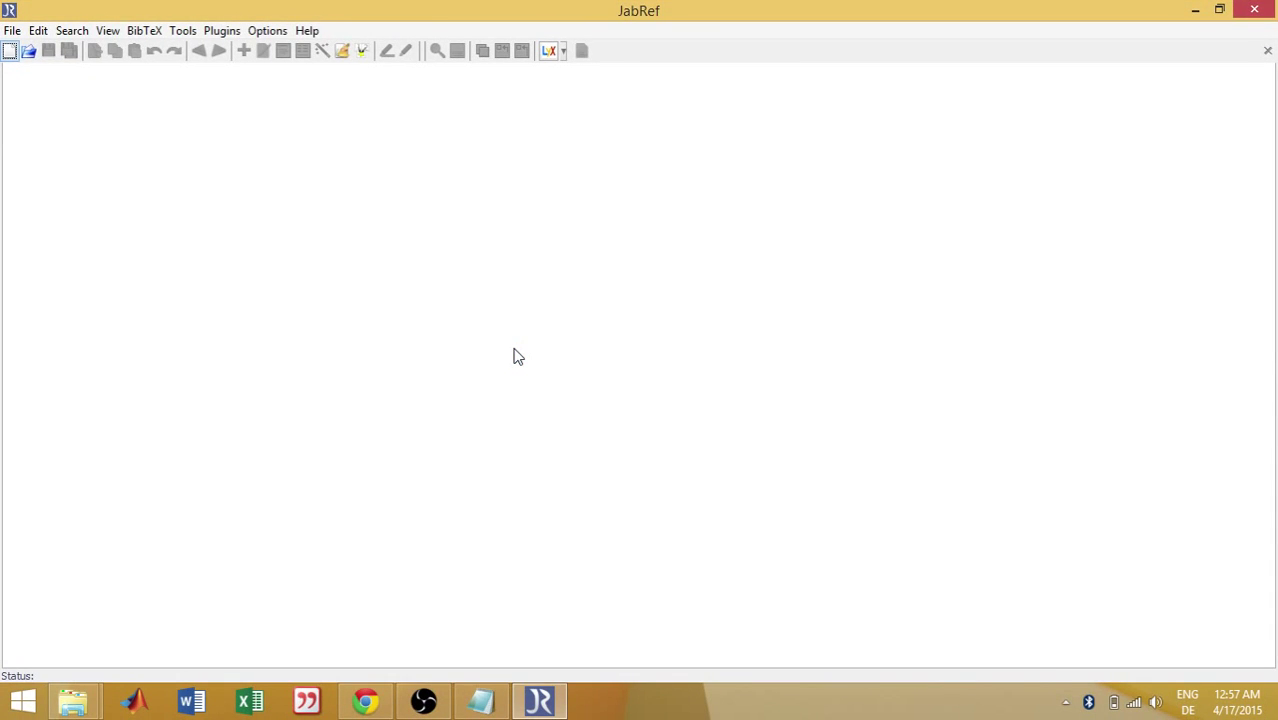
- Create a new database and save it as 'jabref test' in the user's NTP Seminar folder
{"action": "left_click", "coordinate": [11, 51]}
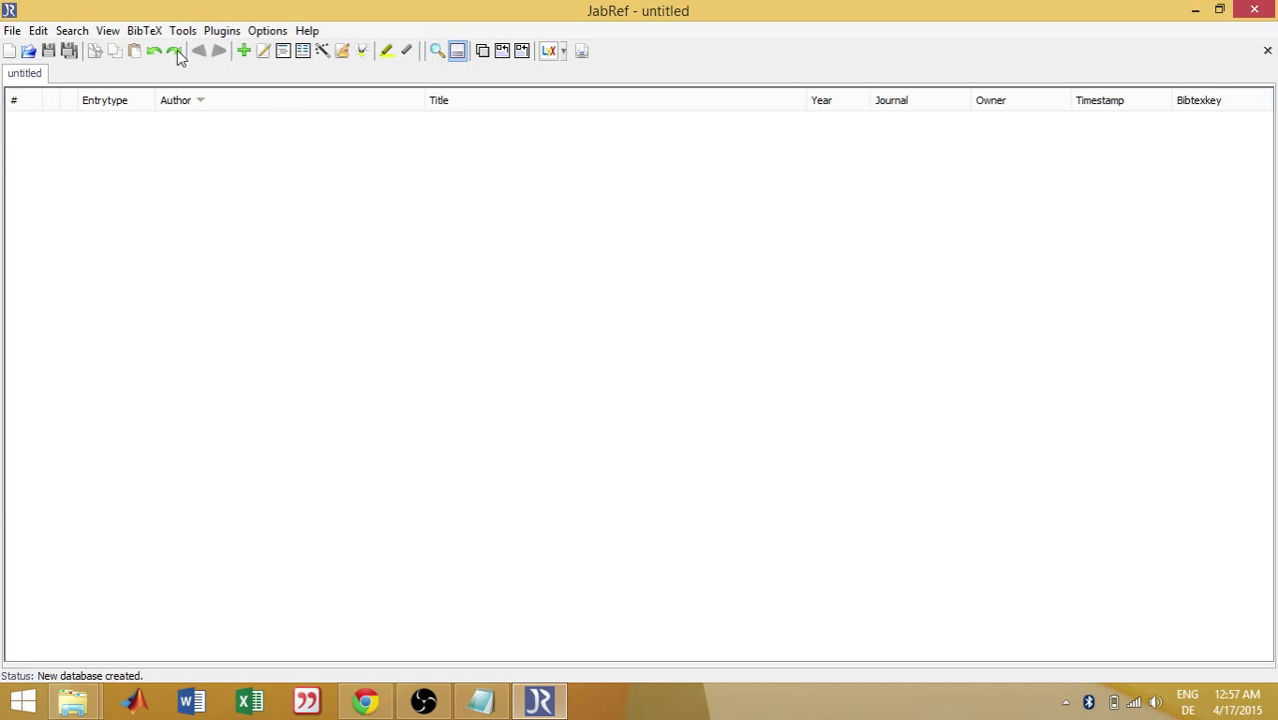
{"action": "left_click", "coordinate": [12, 30]}
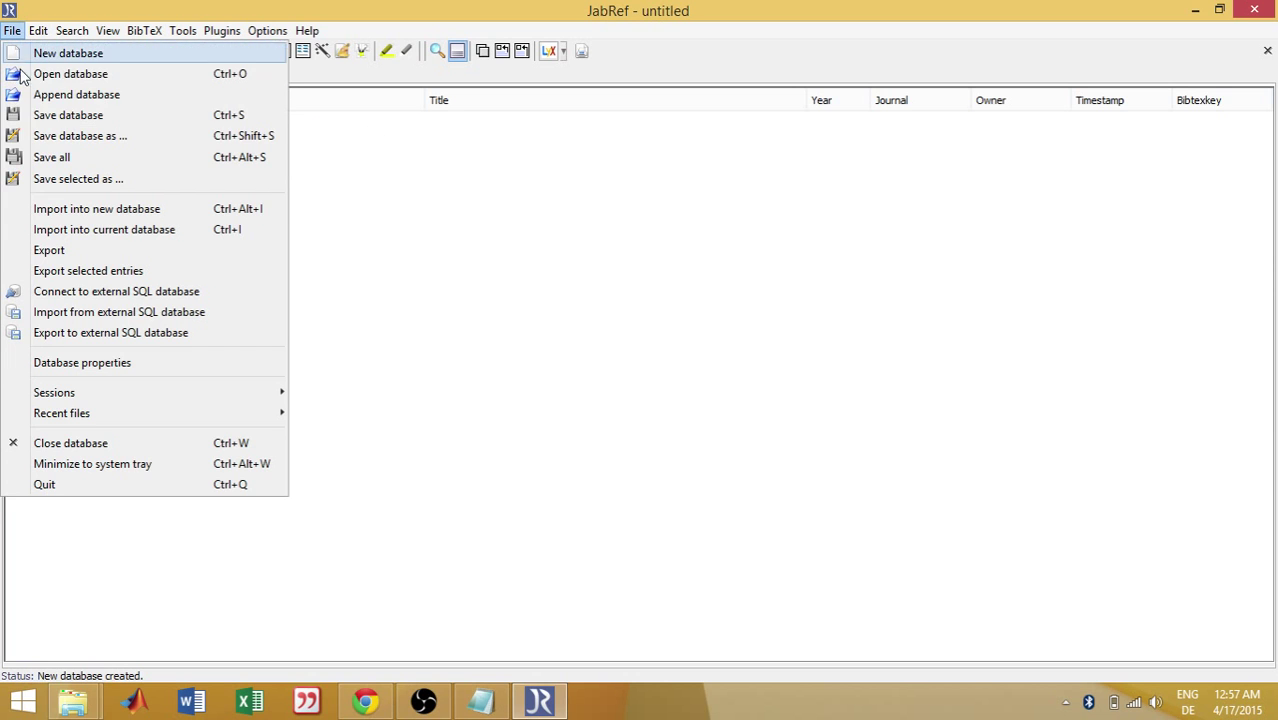
{"action": "left_click", "coordinate": [57, 114]}
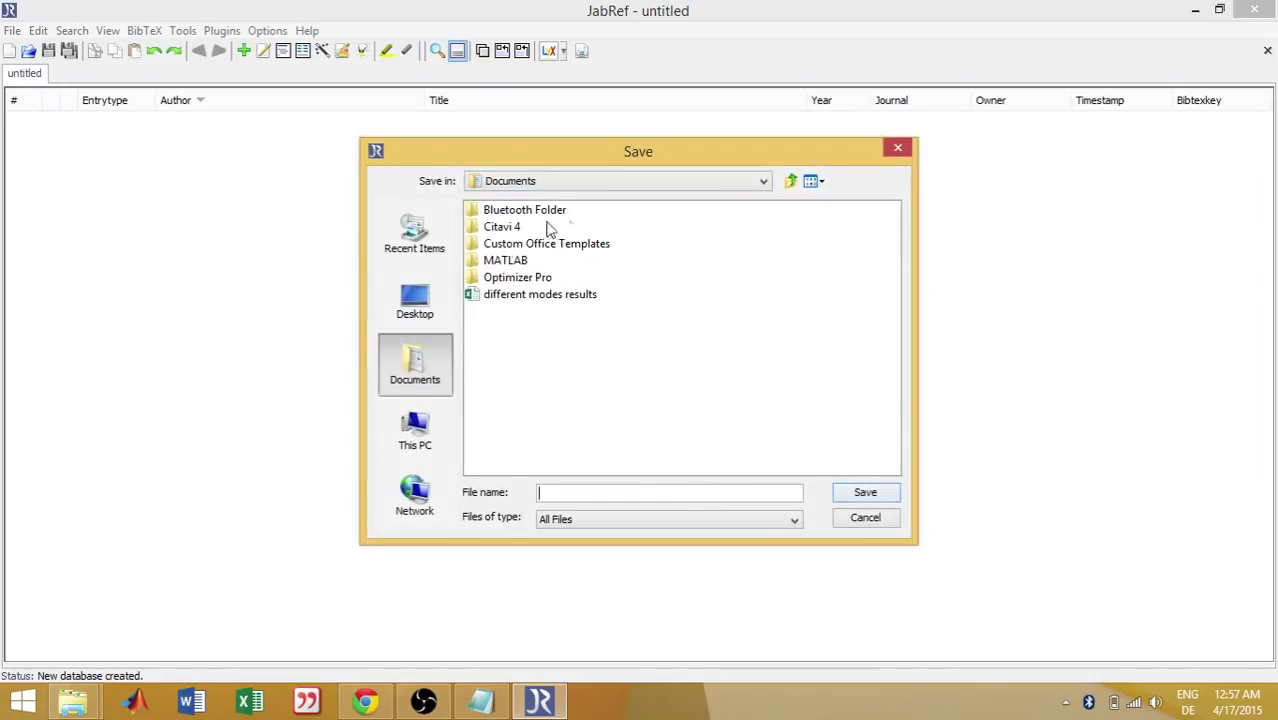
{"action": "left_click", "coordinate": [414, 300]}
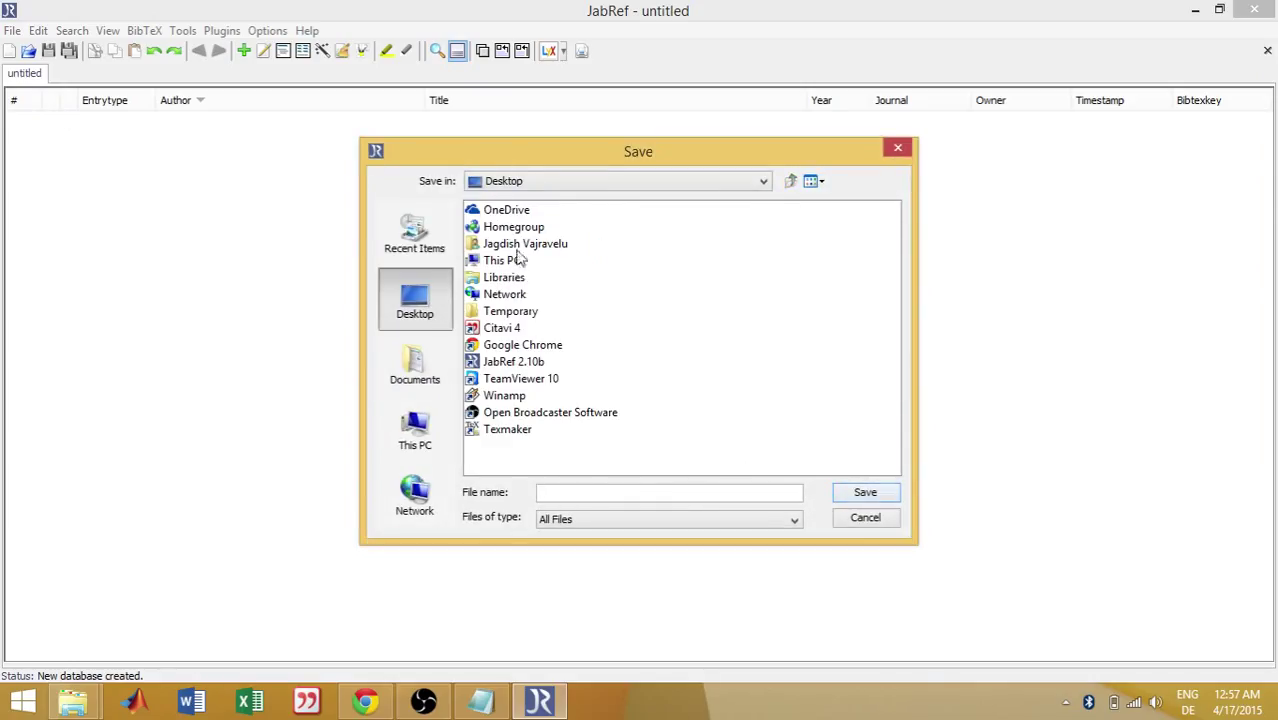
{"action": "double_click", "coordinate": [517, 243]}
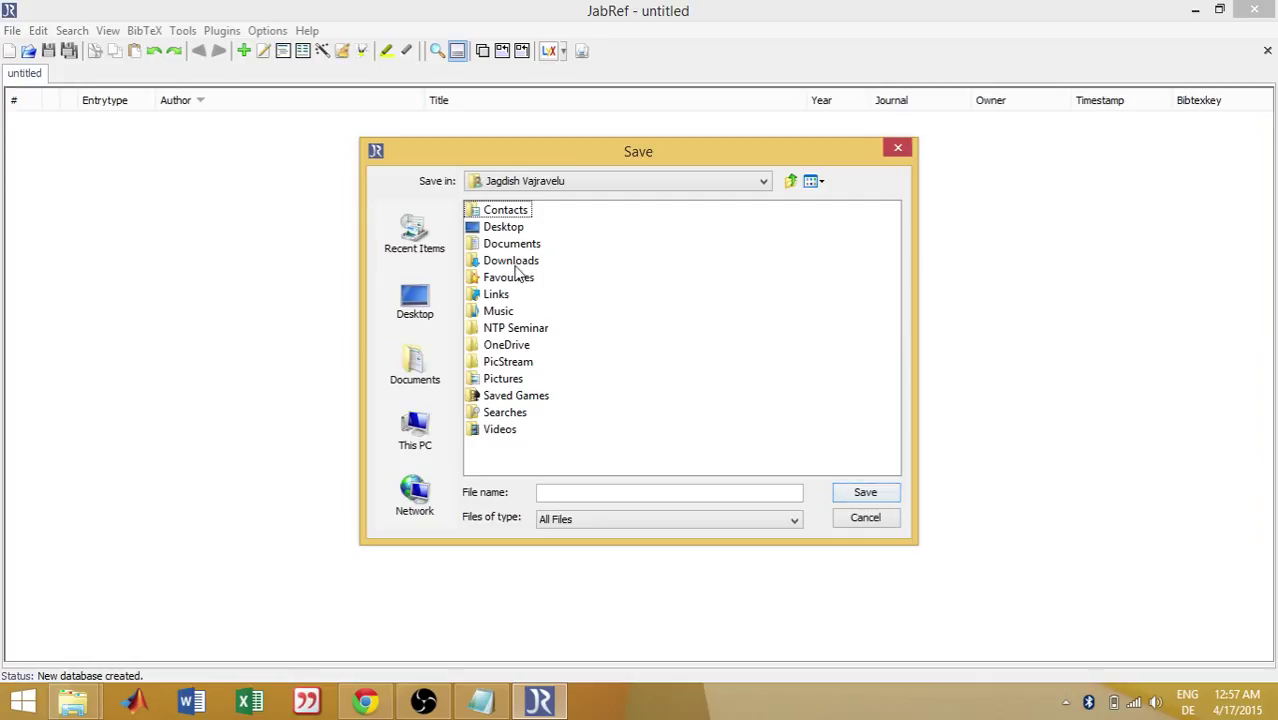
{"action": "double_click", "coordinate": [515, 330]}
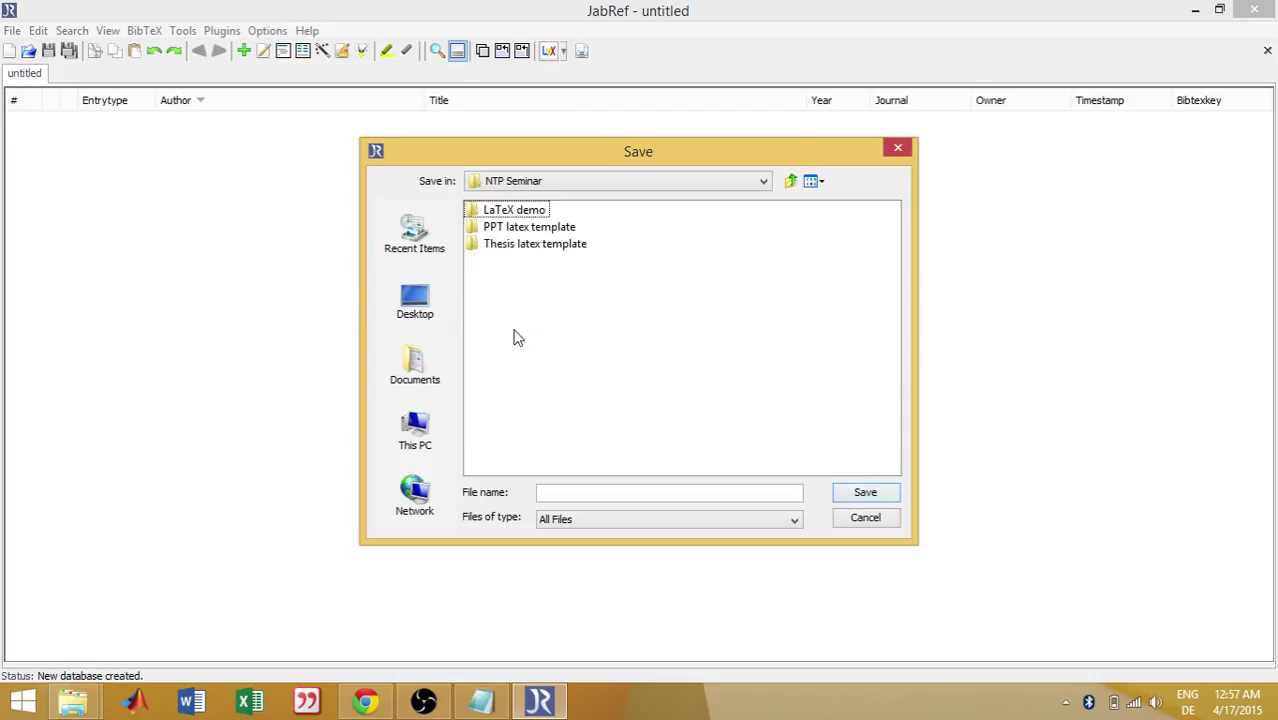
{"action": "left_click", "coordinate": [614, 491]}
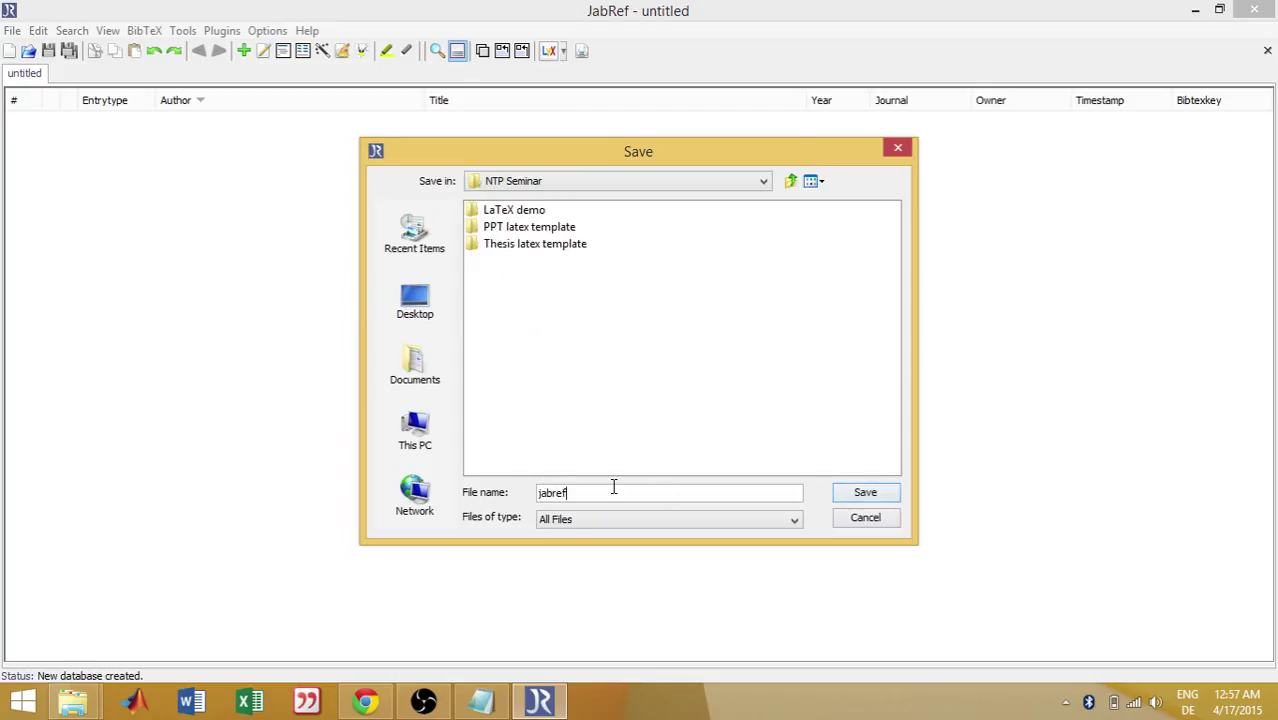
{"action": "type", "text": "jabref test"}
{"action": "key", "text": "Return"}
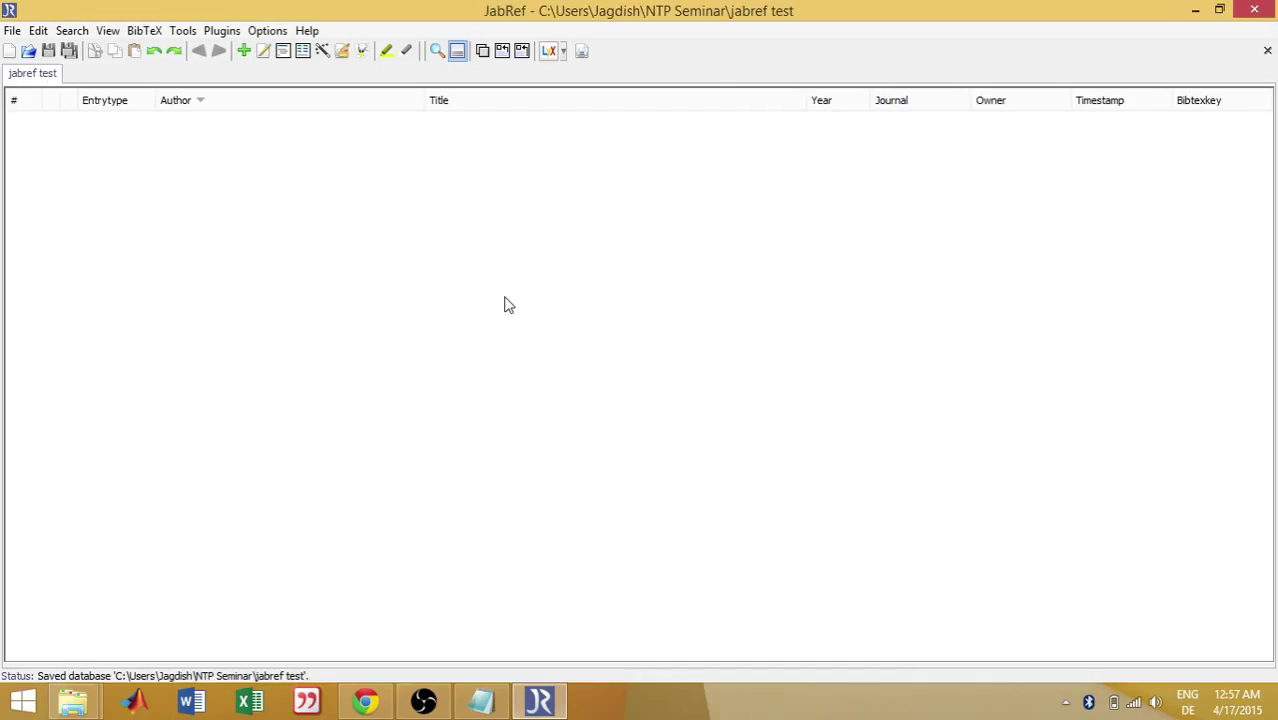
- Add a new BibTeX entry of type Article to the database
{"action": "left_click", "coordinate": [243, 52]}
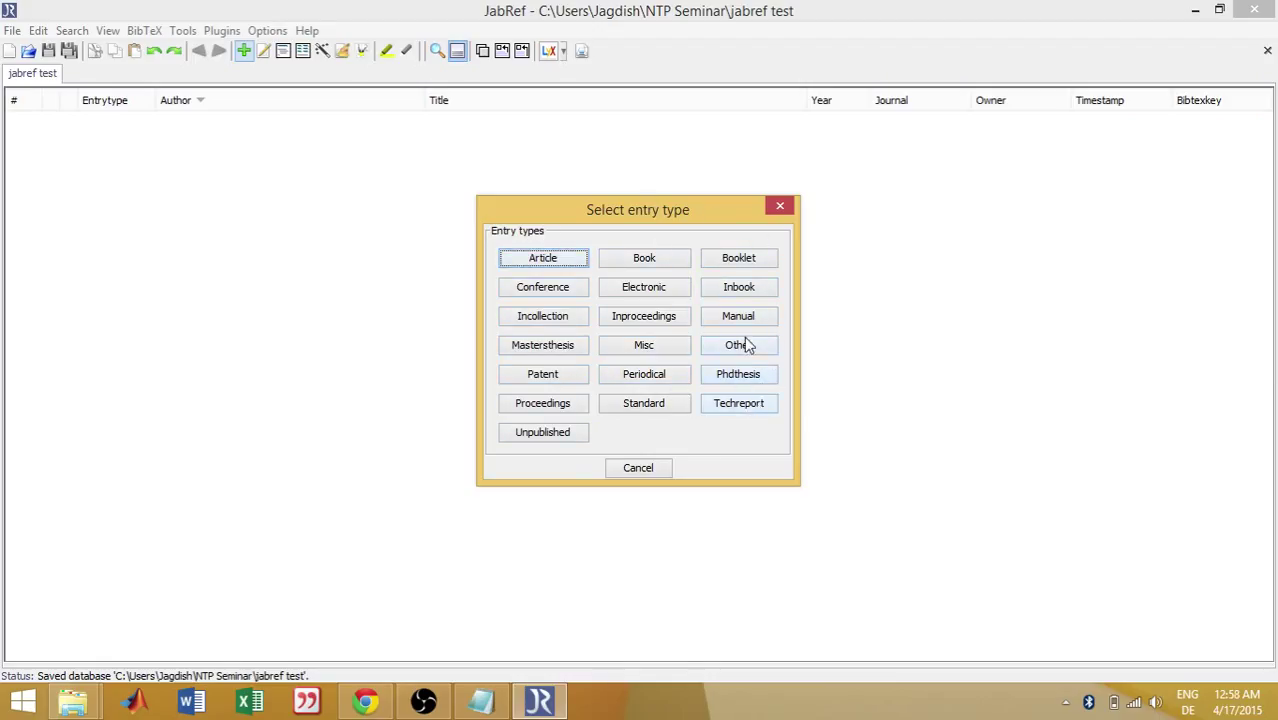
{"action": "left_click", "coordinate": [543, 262]}
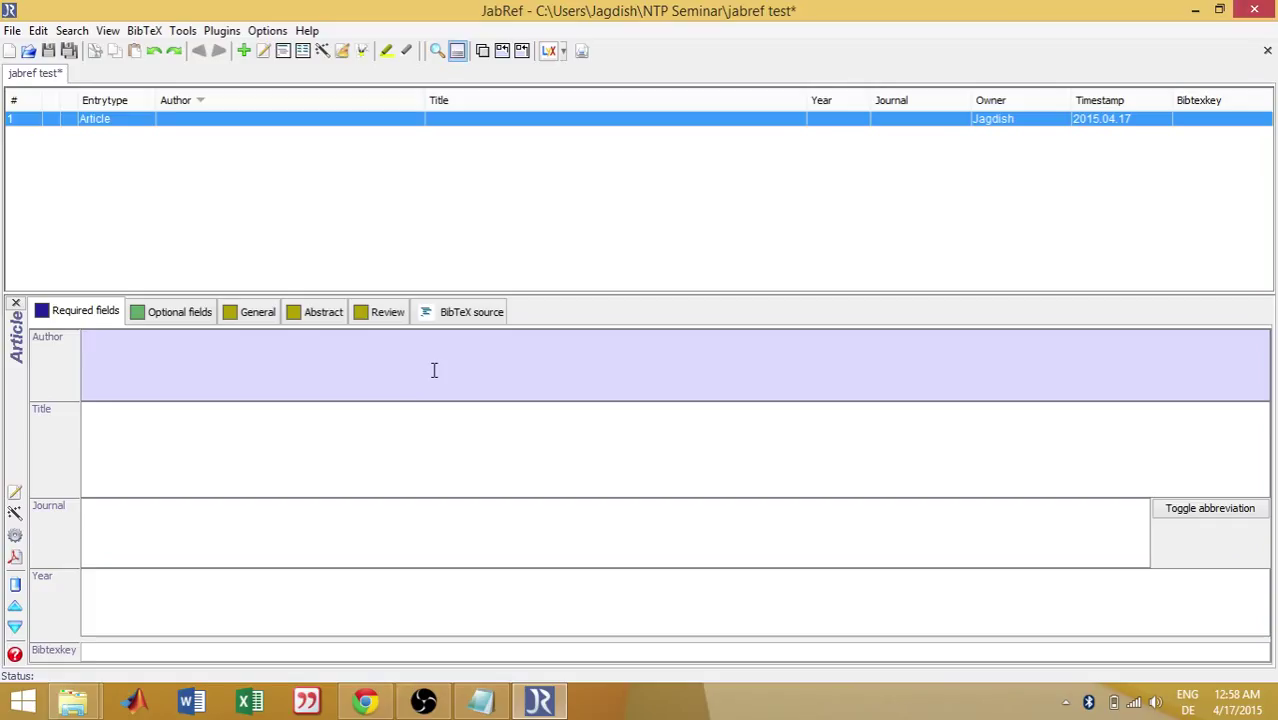
- Inspect the empty Article's Title, Journal and Year fields and its Optional, General, Abstract, Review and BibTeX source tabs
{"action": "left_click", "coordinate": [290, 444]}
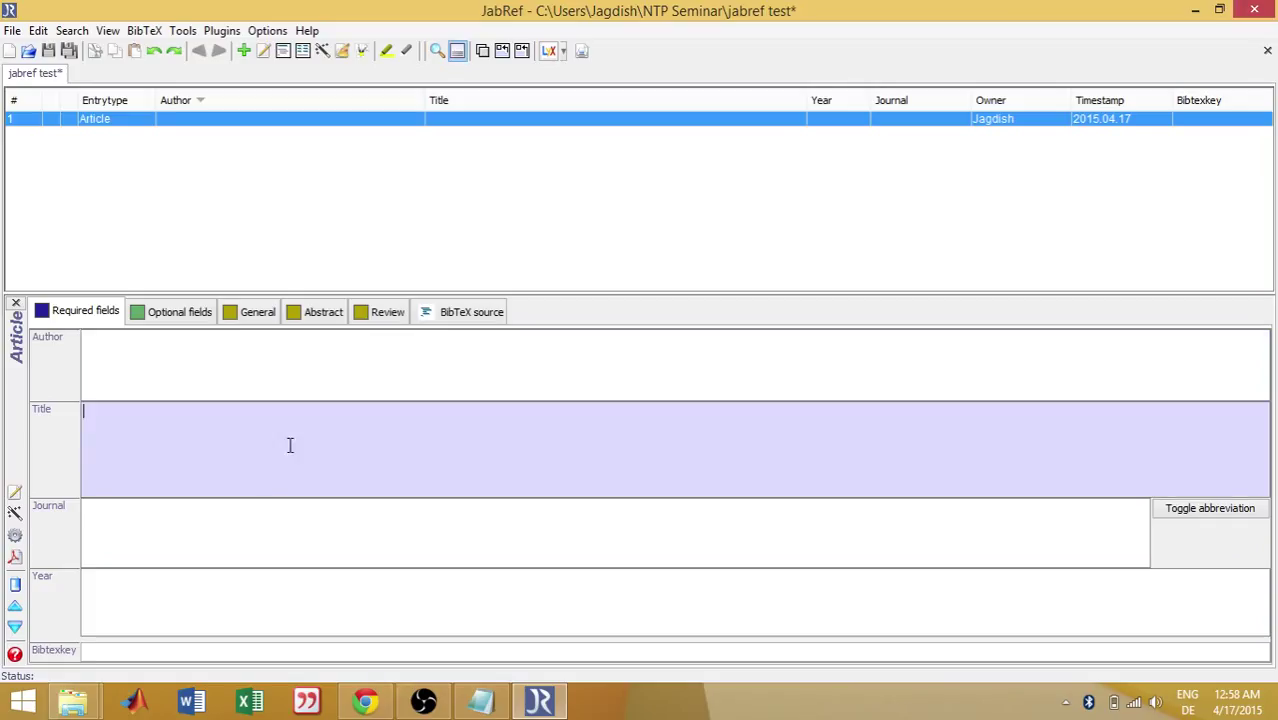
{"action": "left_click", "coordinate": [231, 532]}
{"action": "left_click", "coordinate": [217, 583]}
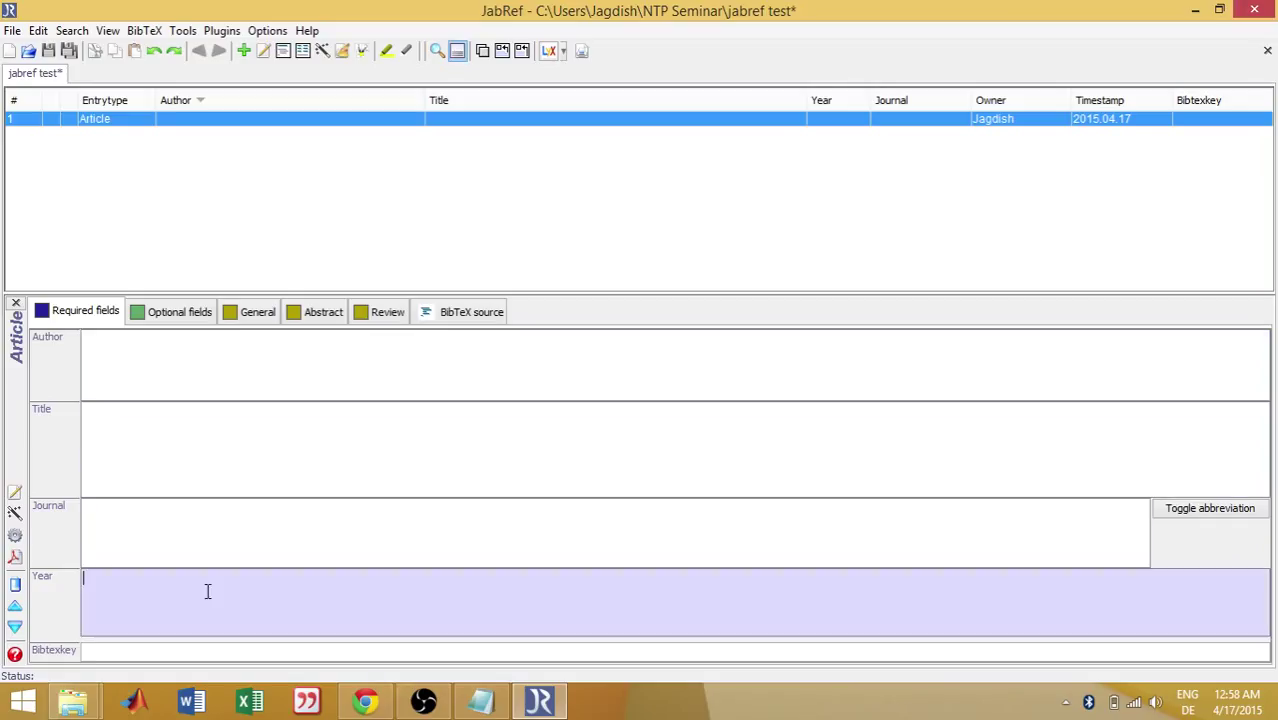
{"action": "left_click", "coordinate": [174, 315]}
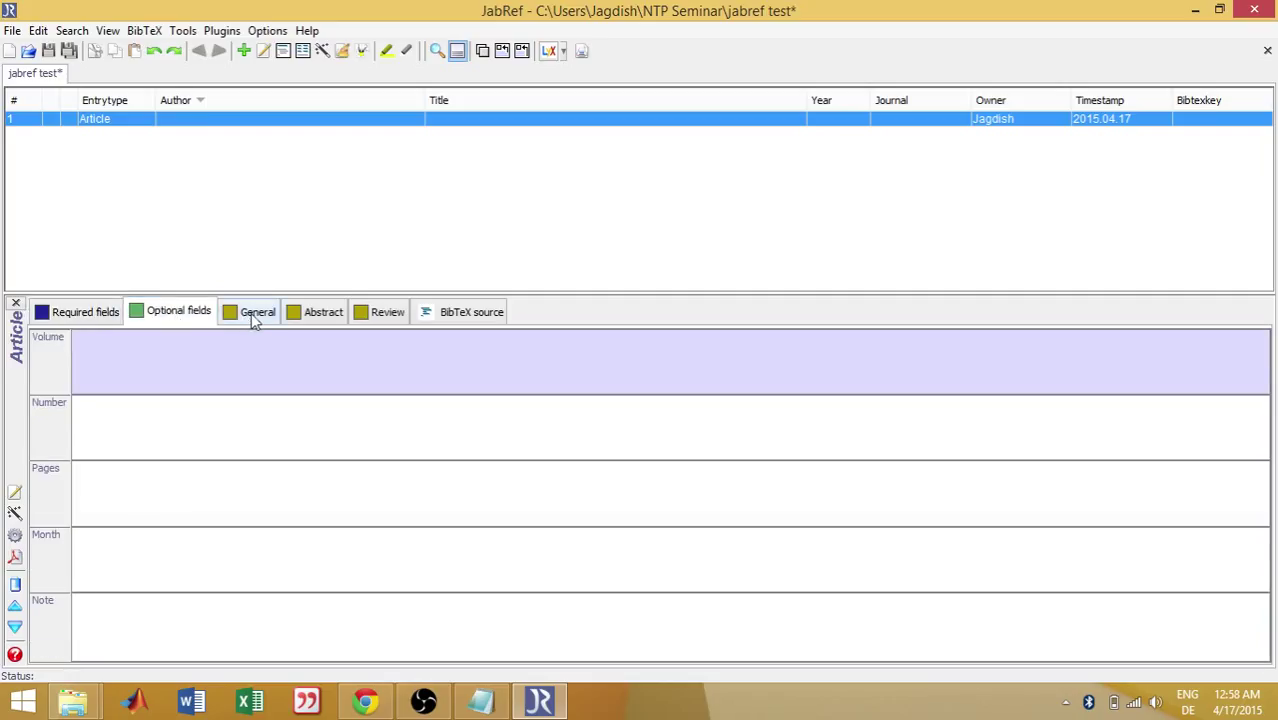
{"action": "left_click", "coordinate": [254, 316]}
{"action": "left_click", "coordinate": [321, 315]}
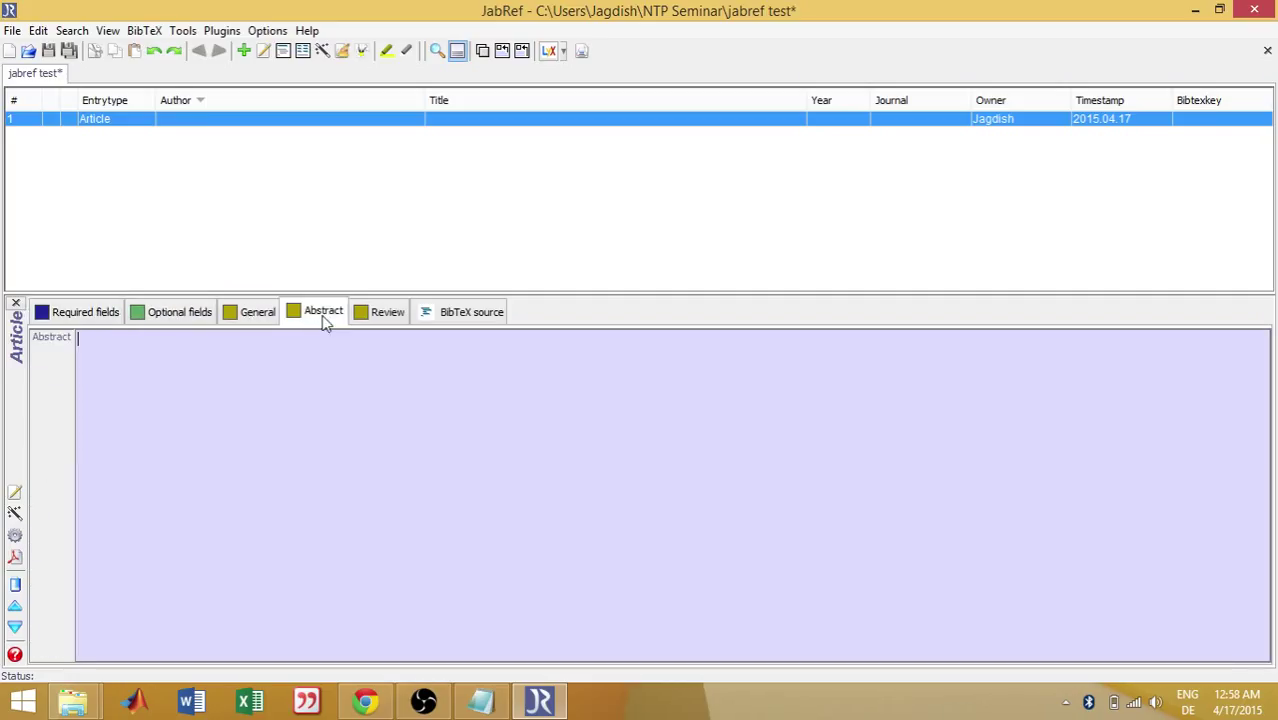
{"action": "left_click", "coordinate": [386, 316]}
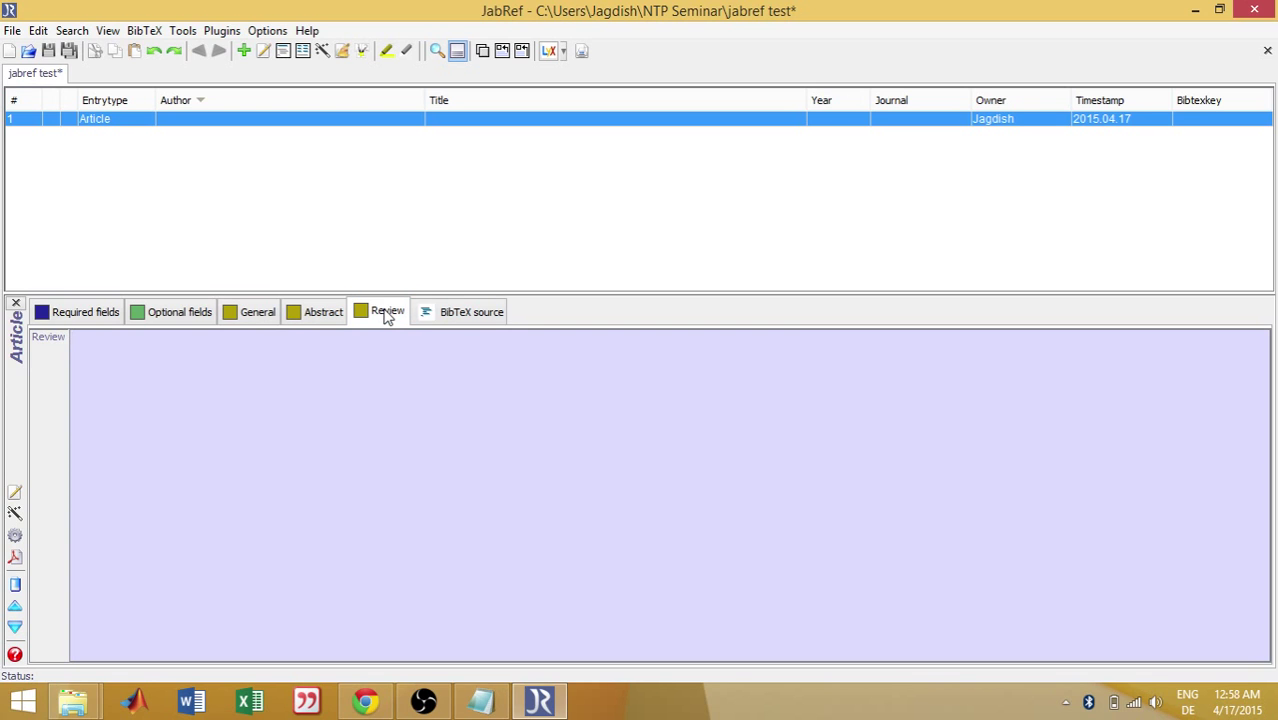
{"action": "left_click", "coordinate": [454, 315]}
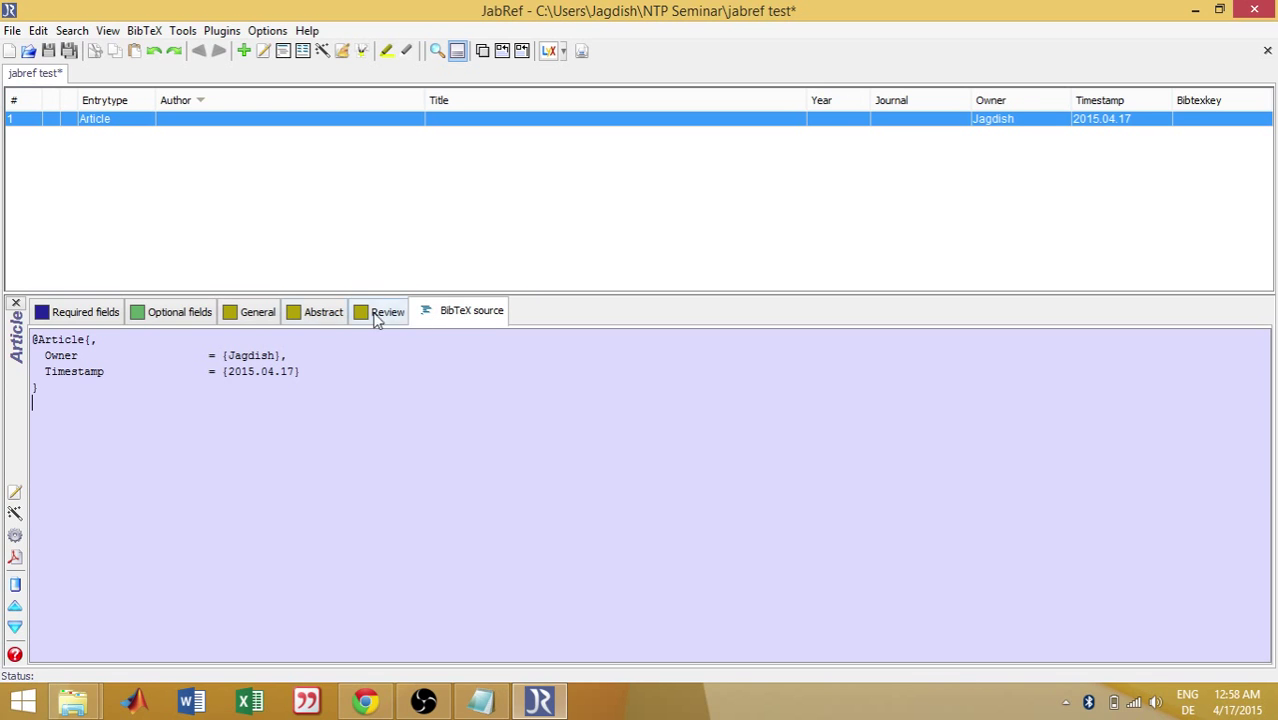
- Recheck the required fields and BibTeX source, then bring Chrome with the Scholar citation forward
{"action": "left_click", "coordinate": [108, 312]}
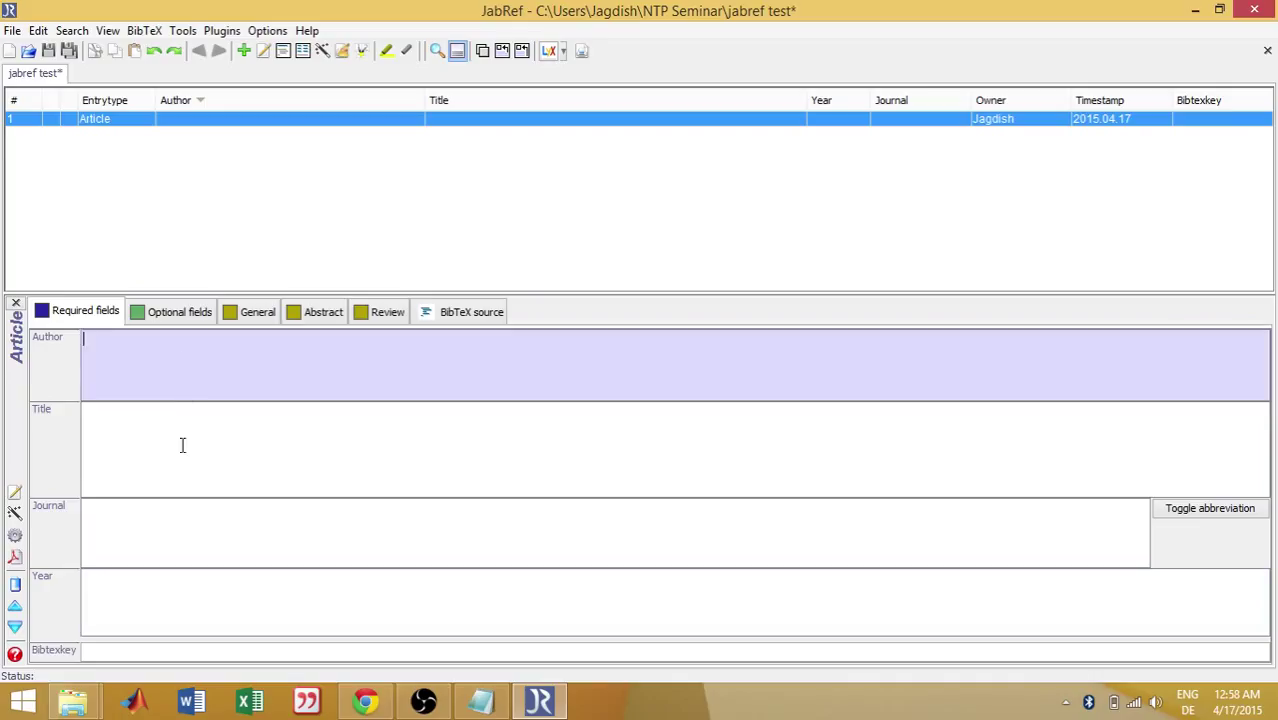
{"action": "left_click", "coordinate": [182, 445]}
{"action": "left_click", "coordinate": [183, 520]}
{"action": "left_click", "coordinate": [185, 583]}
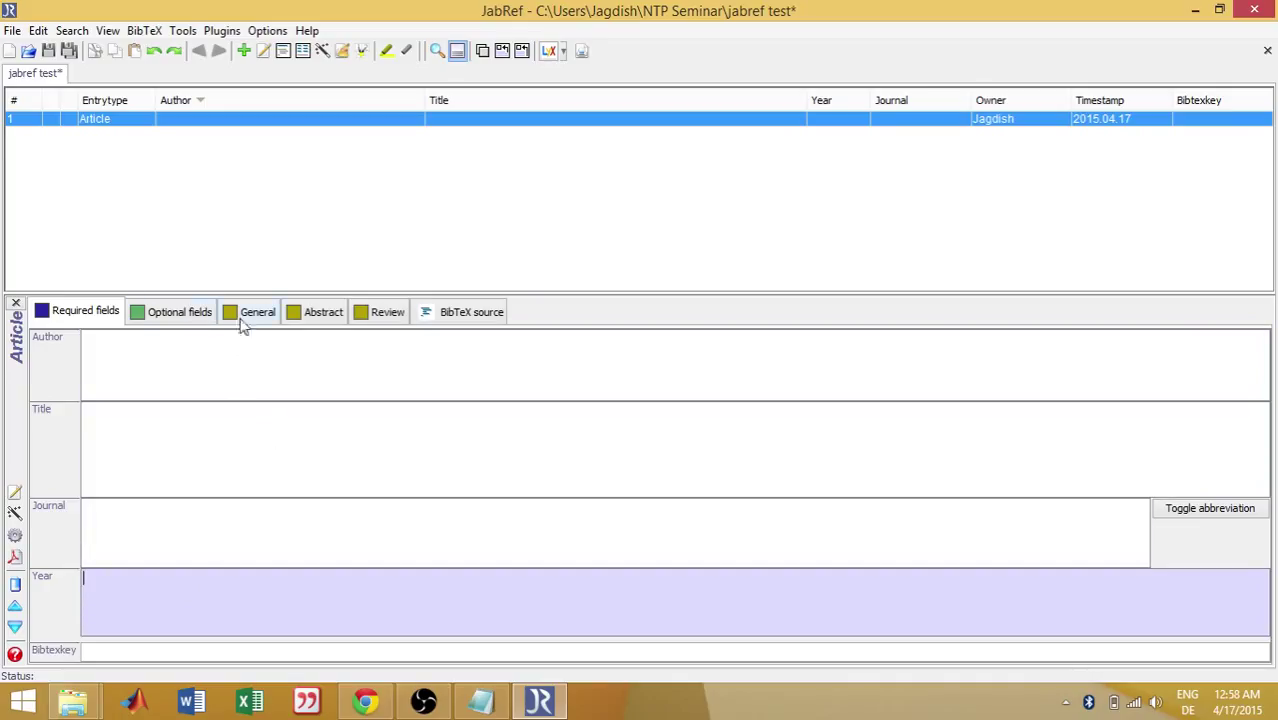
{"action": "left_click", "coordinate": [471, 318]}
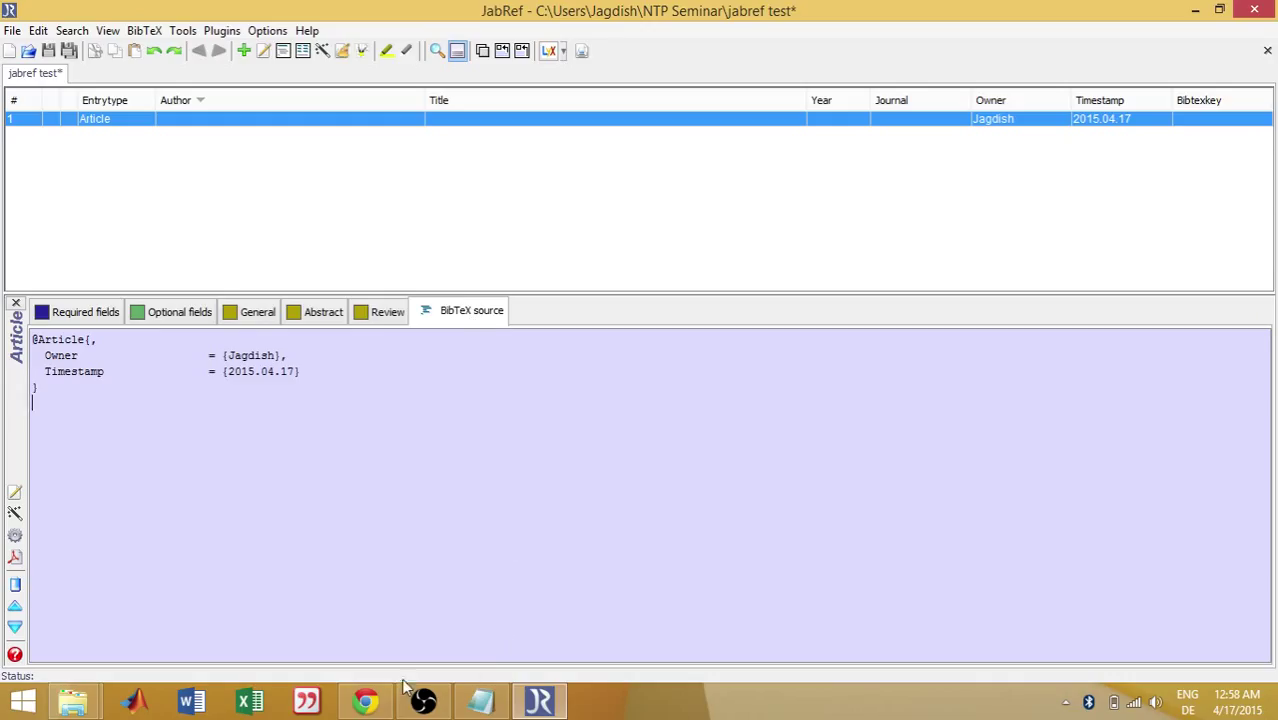
{"action": "left_click", "coordinate": [365, 700]}
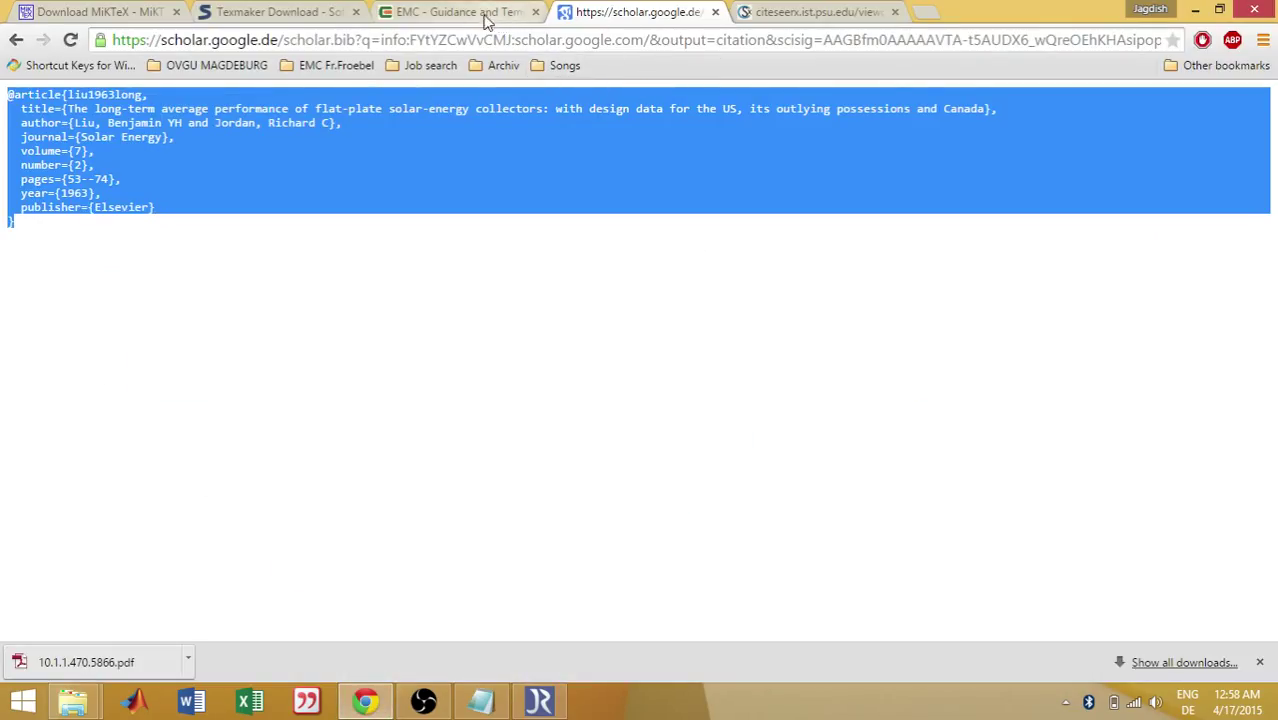
- Load scholar.google.com and search Google Scholar for 'solar energy'
{"action": "left_click", "coordinate": [535, 42]}
{"action": "type", "text": "sch"}
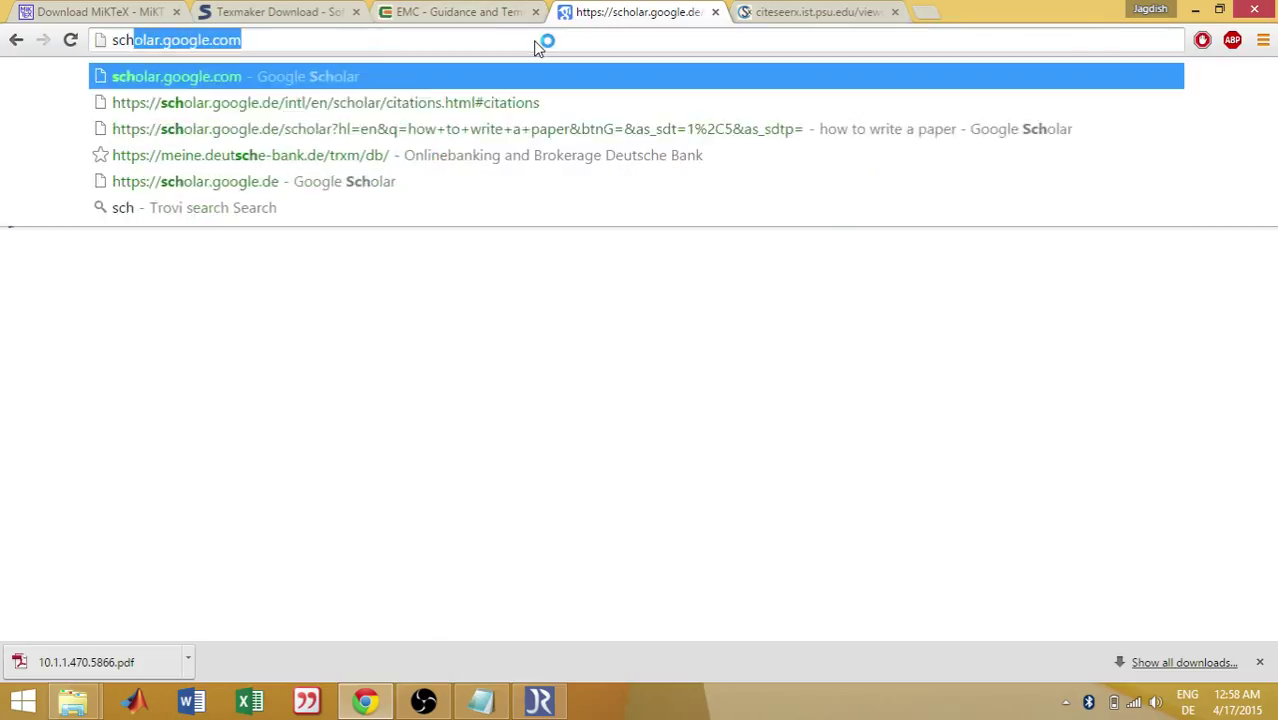
{"action": "key", "text": "Return"}
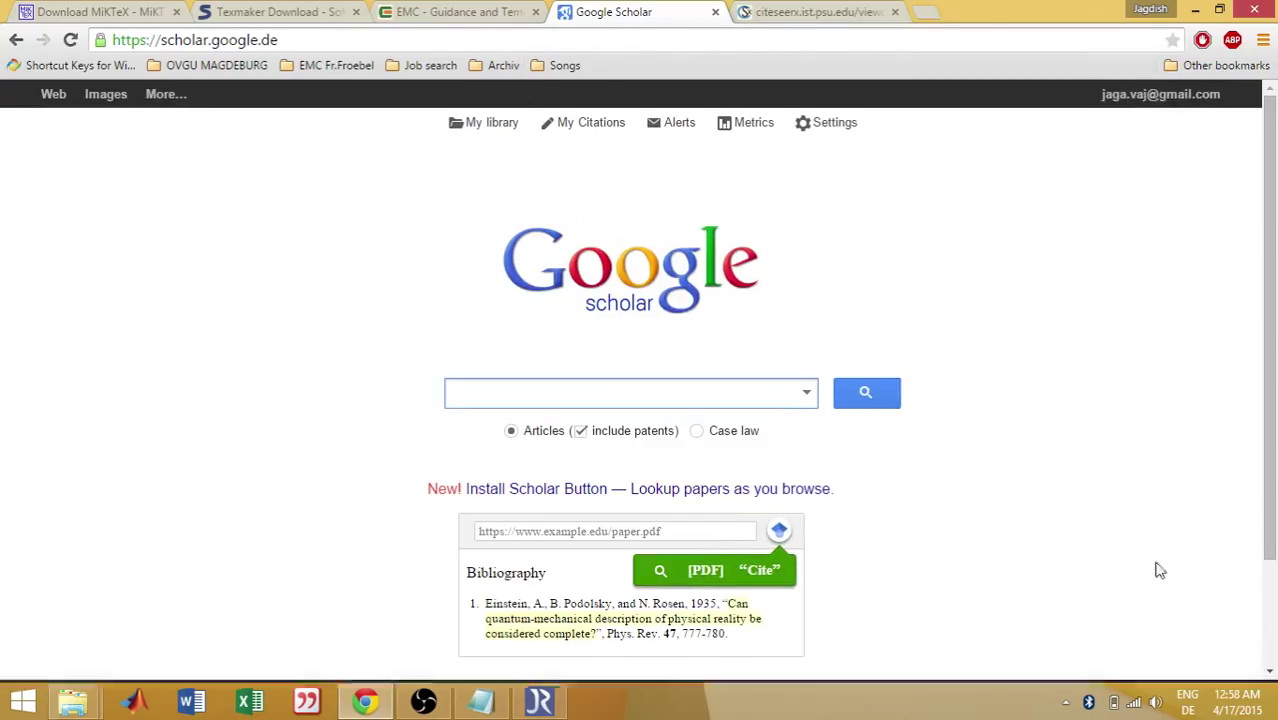
{"action": "left_click", "coordinate": [1259, 662]}
{"action": "type", "text": "solar energy"}
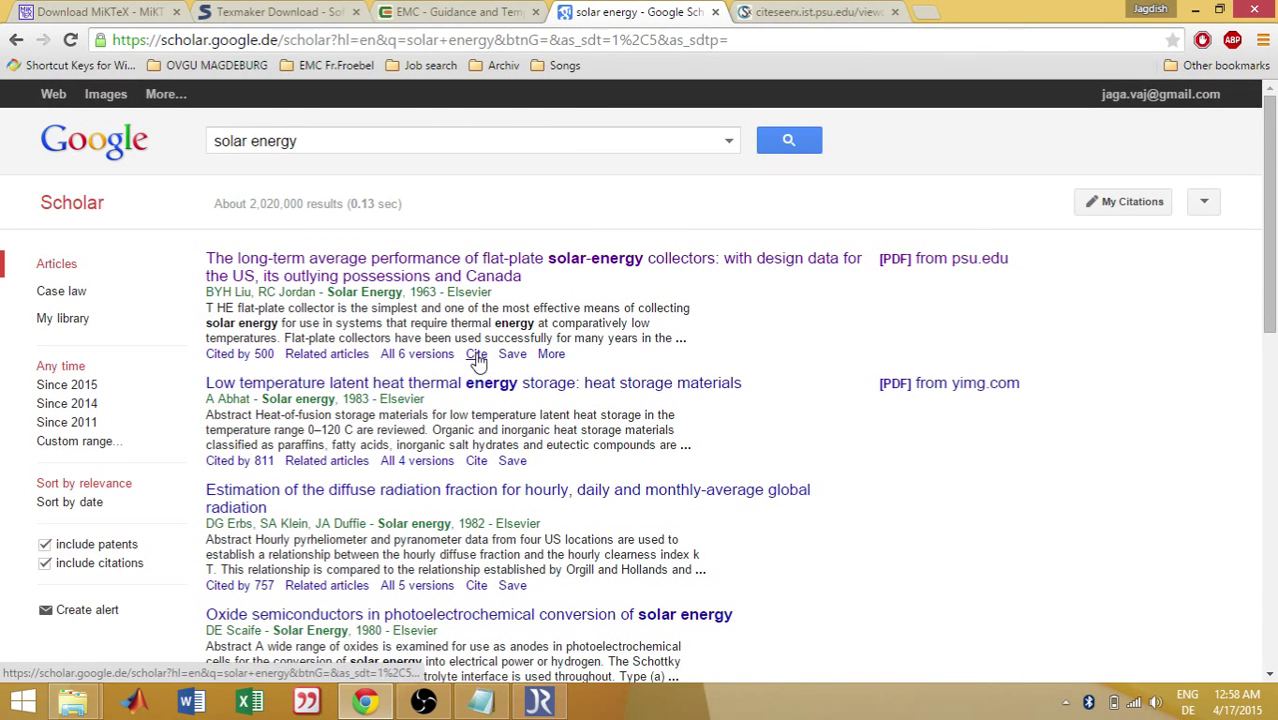
- Open the first result's psu.edu PDF in a new tab, save it as 'solar energy', and return to the results
{"action": "right_click", "coordinate": [930, 268]}
{"action": "left_click", "coordinate": [970, 272]}
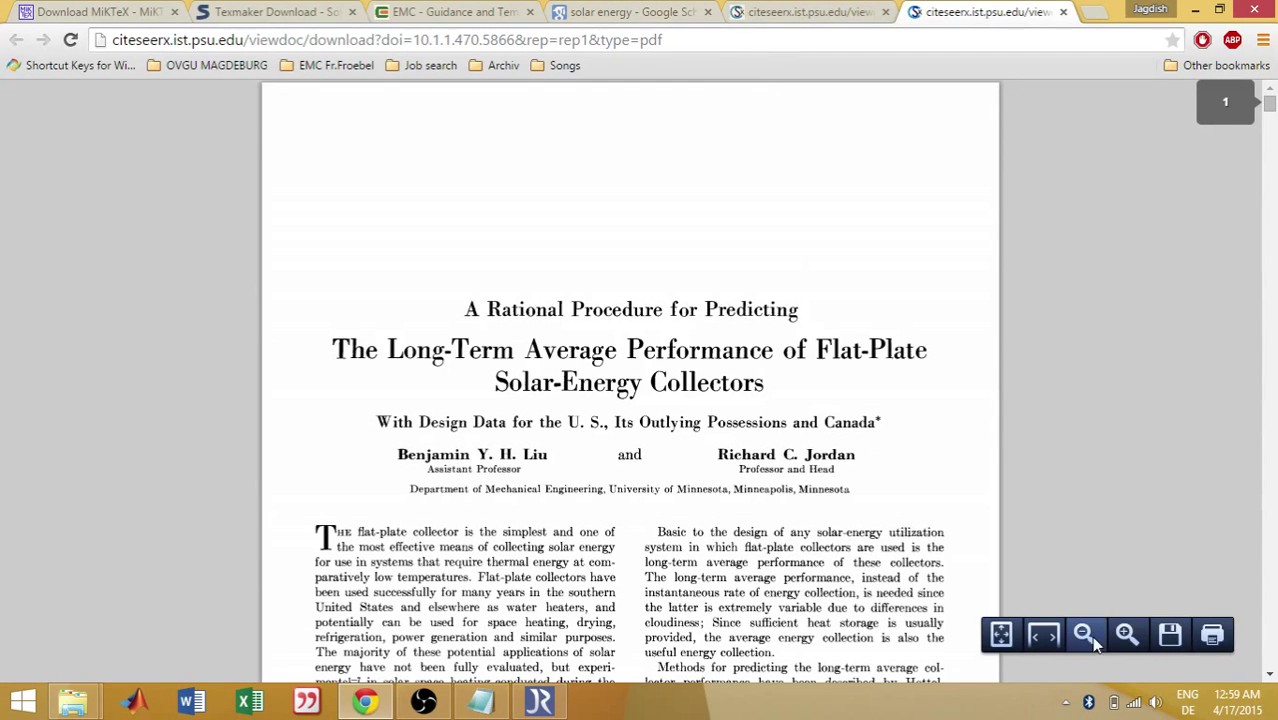
{"action": "left_click", "coordinate": [1170, 636]}
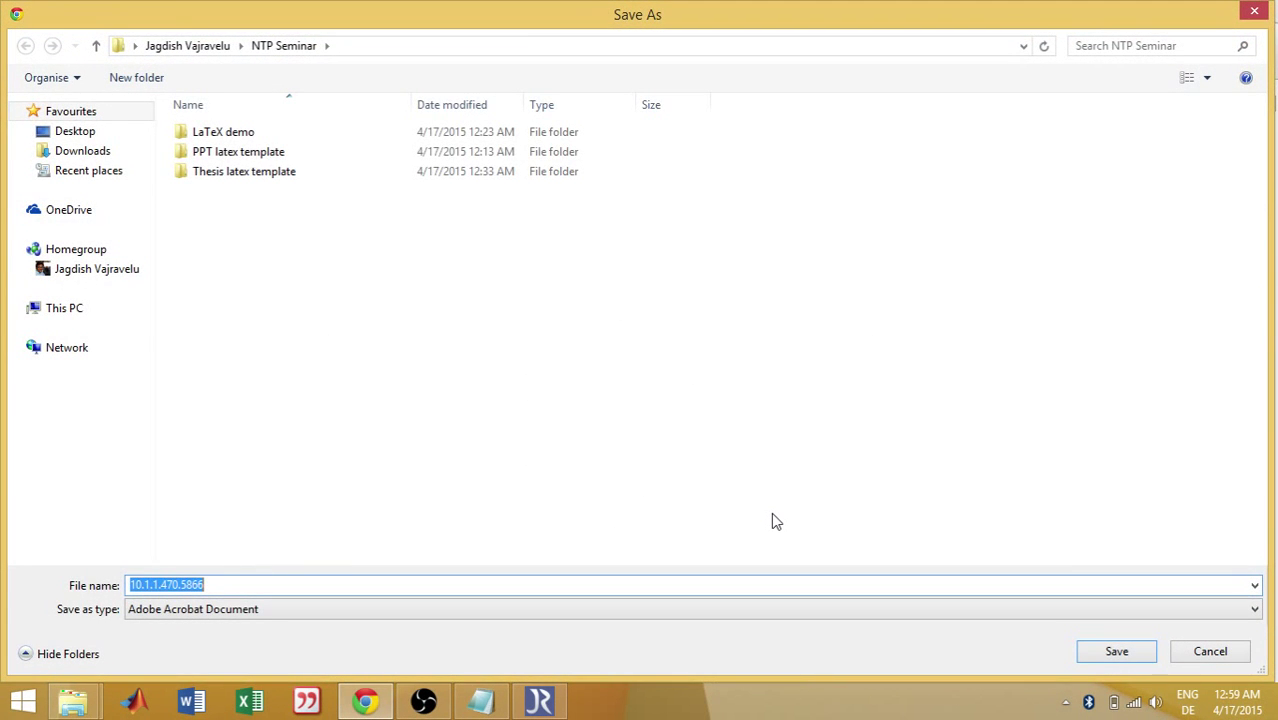
{"action": "type", "text": "solar energy"}
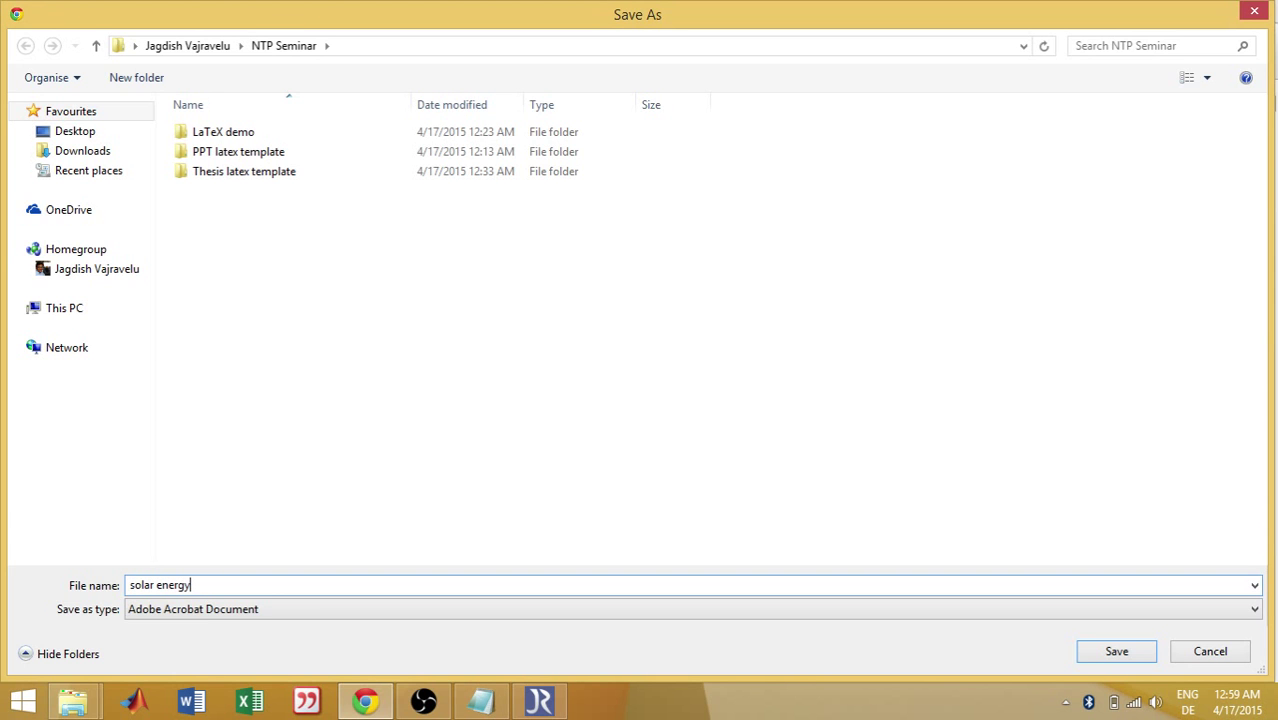
{"action": "key", "text": "Return"}
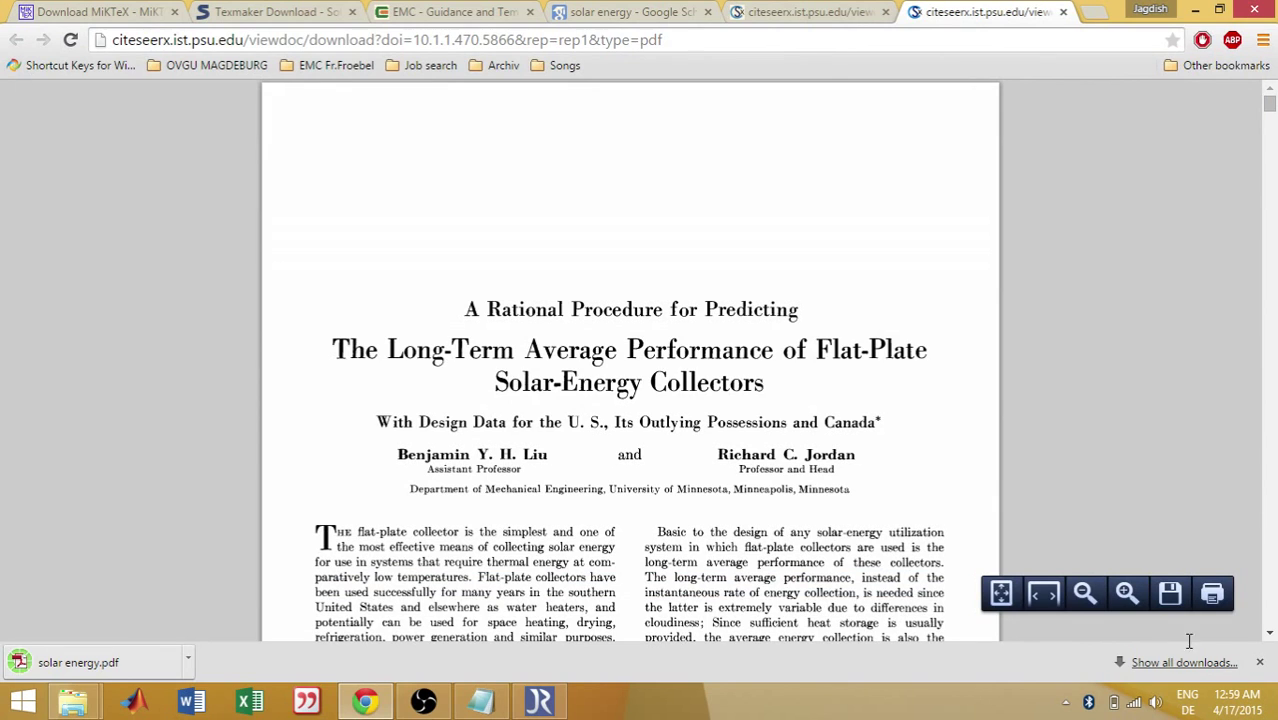
{"action": "left_click", "coordinate": [1259, 662]}
{"action": "left_click", "coordinate": [812, 12]}
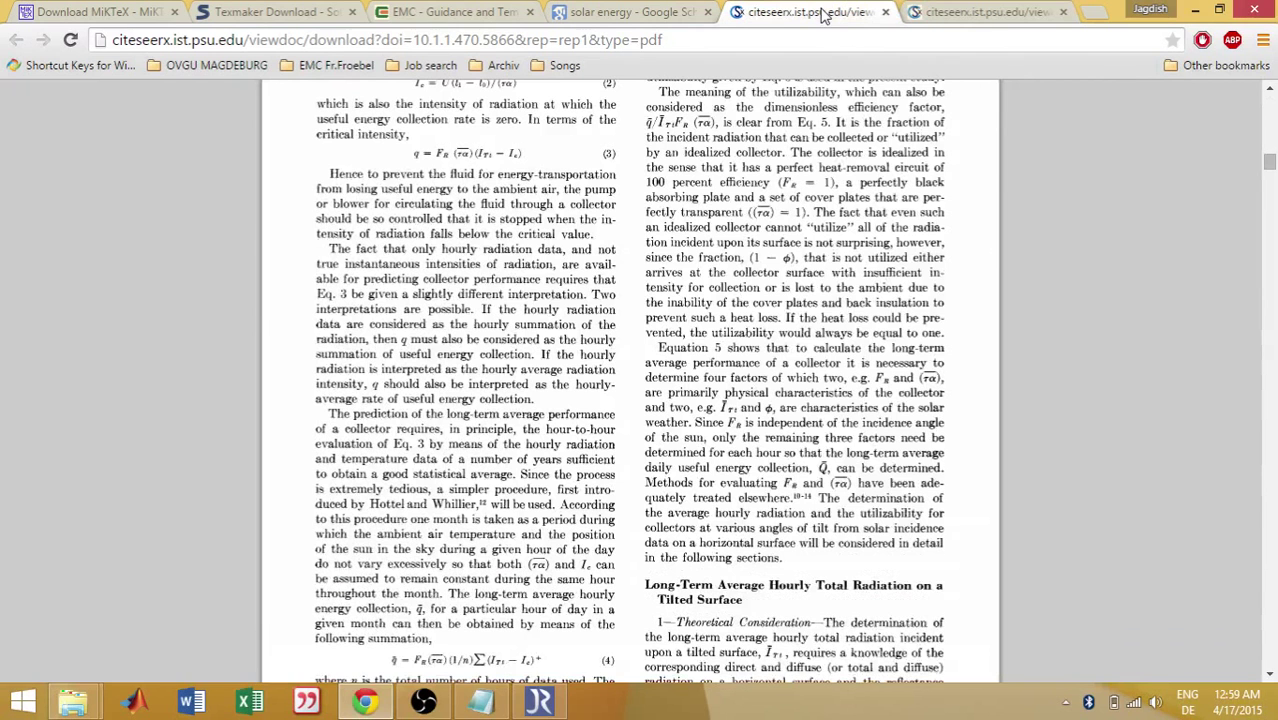
{"action": "left_click", "coordinate": [650, 10]}
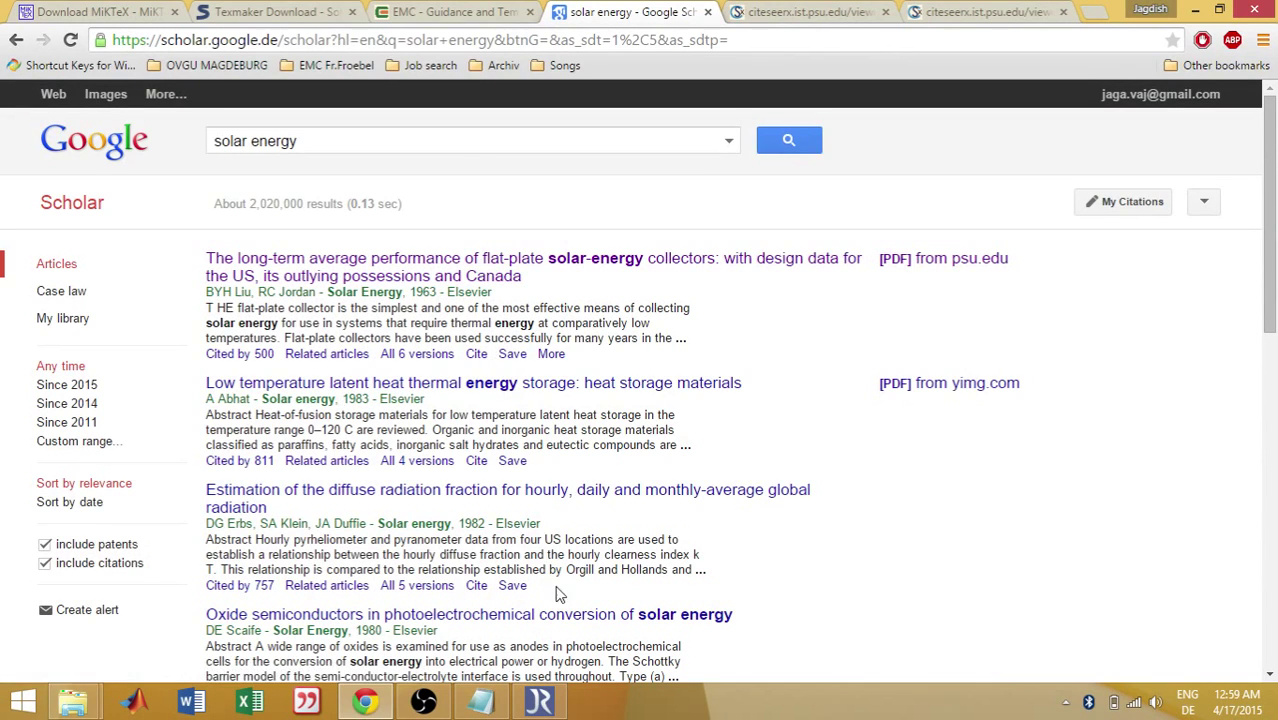
- Look over the empty Article's Optional, General, Abstract and Review tabs in JabRef, then minimize JabRef
{"action": "left_click", "coordinate": [539, 701]}
{"action": "left_click", "coordinate": [188, 314]}
{"action": "left_click", "coordinate": [258, 311]}
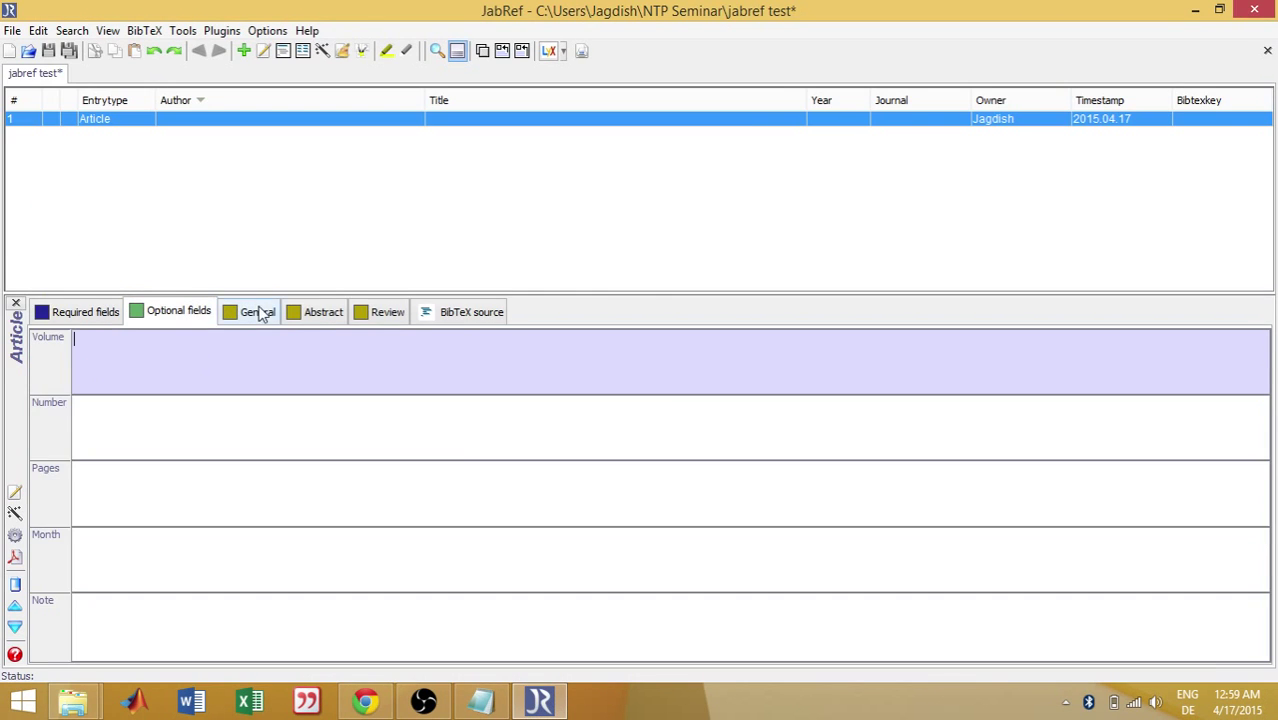
{"action": "left_click", "coordinate": [319, 320]}
{"action": "left_click", "coordinate": [392, 314]}
{"action": "left_click", "coordinate": [90, 314]}
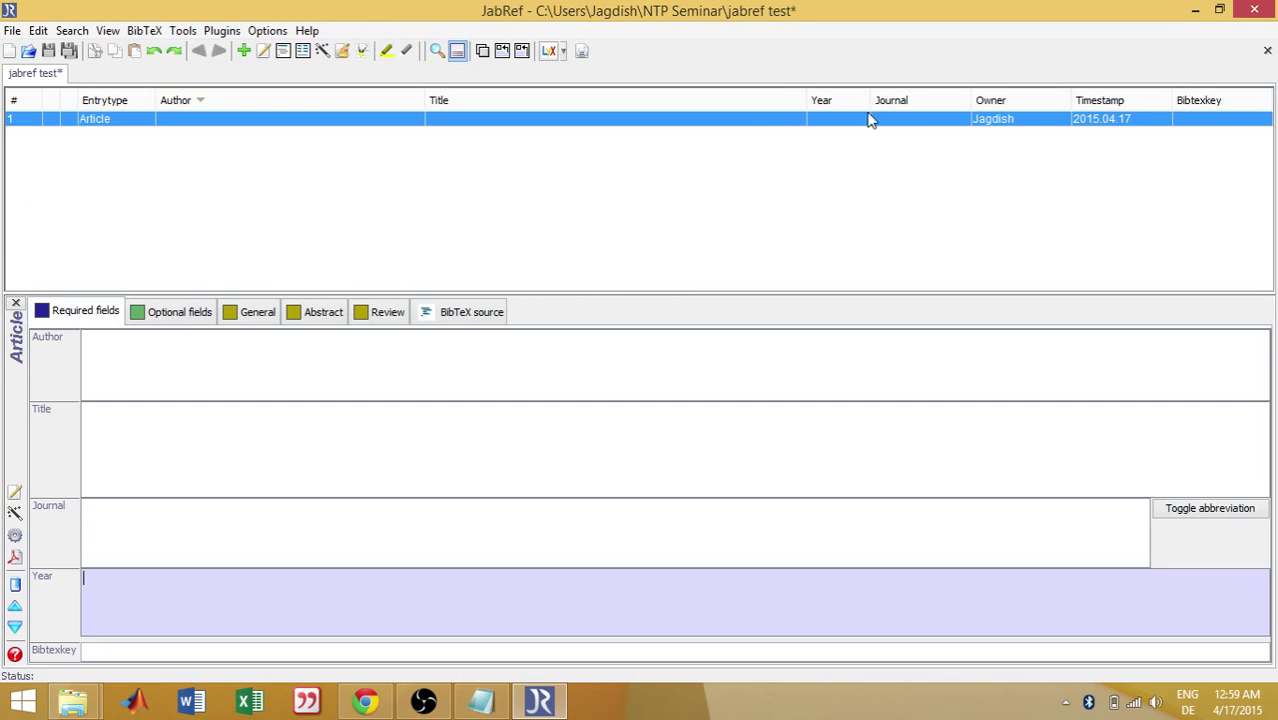
{"action": "left_click", "coordinate": [1194, 10]}
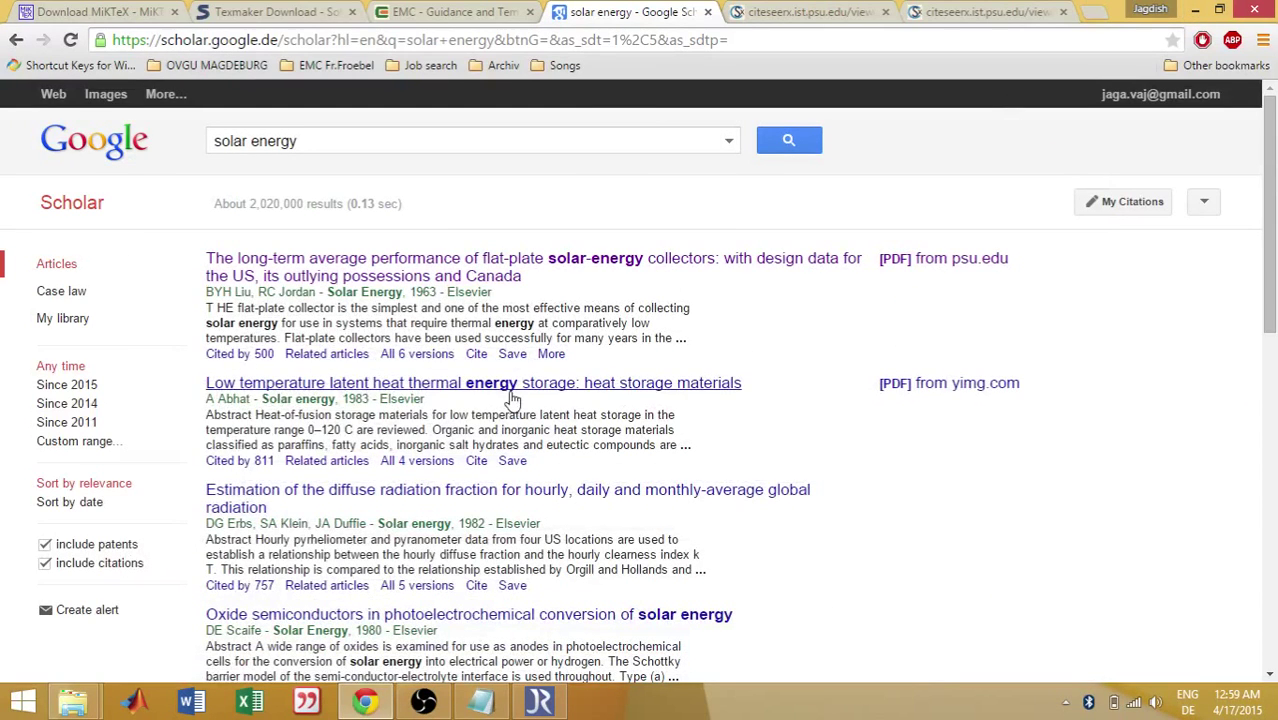
- Open the first result's BibTeX citation from Cite and copy the whole entry text
{"action": "left_click", "coordinate": [476, 355]}
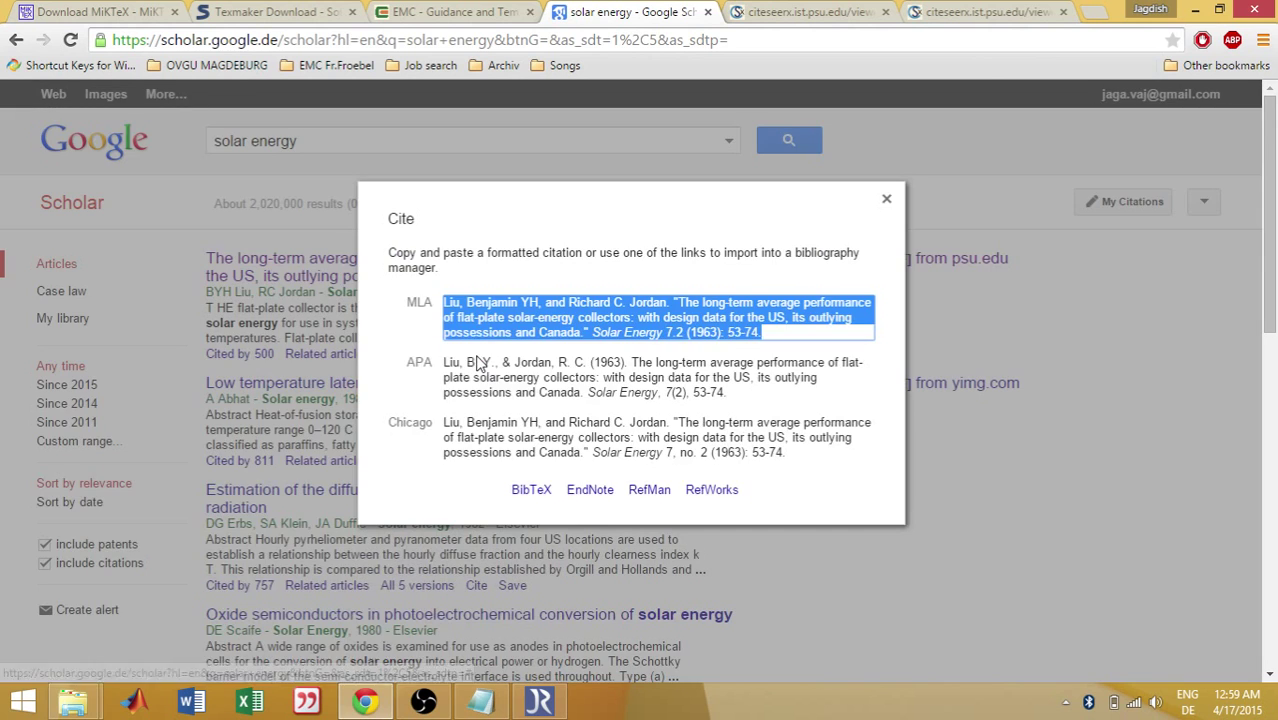
{"action": "left_click", "coordinate": [531, 491]}
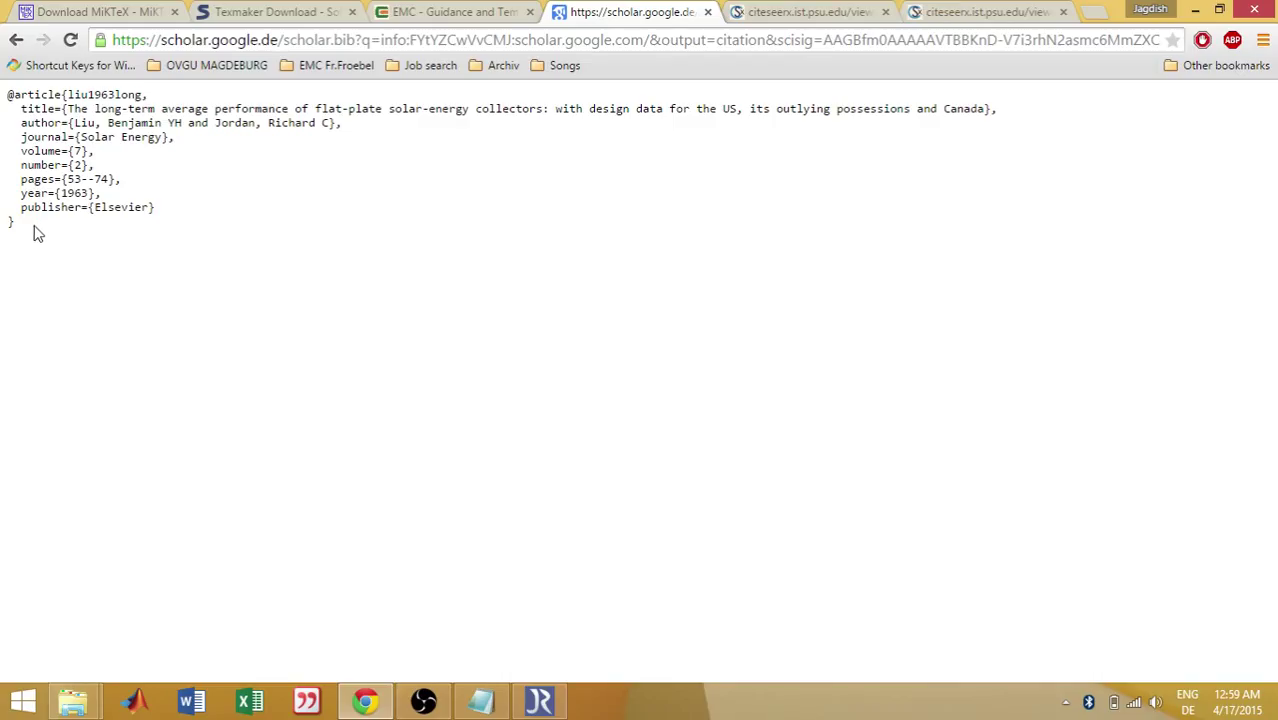
{"action": "left_click_drag", "start_coordinate": [34, 232], "coordinate": [9, 95]}
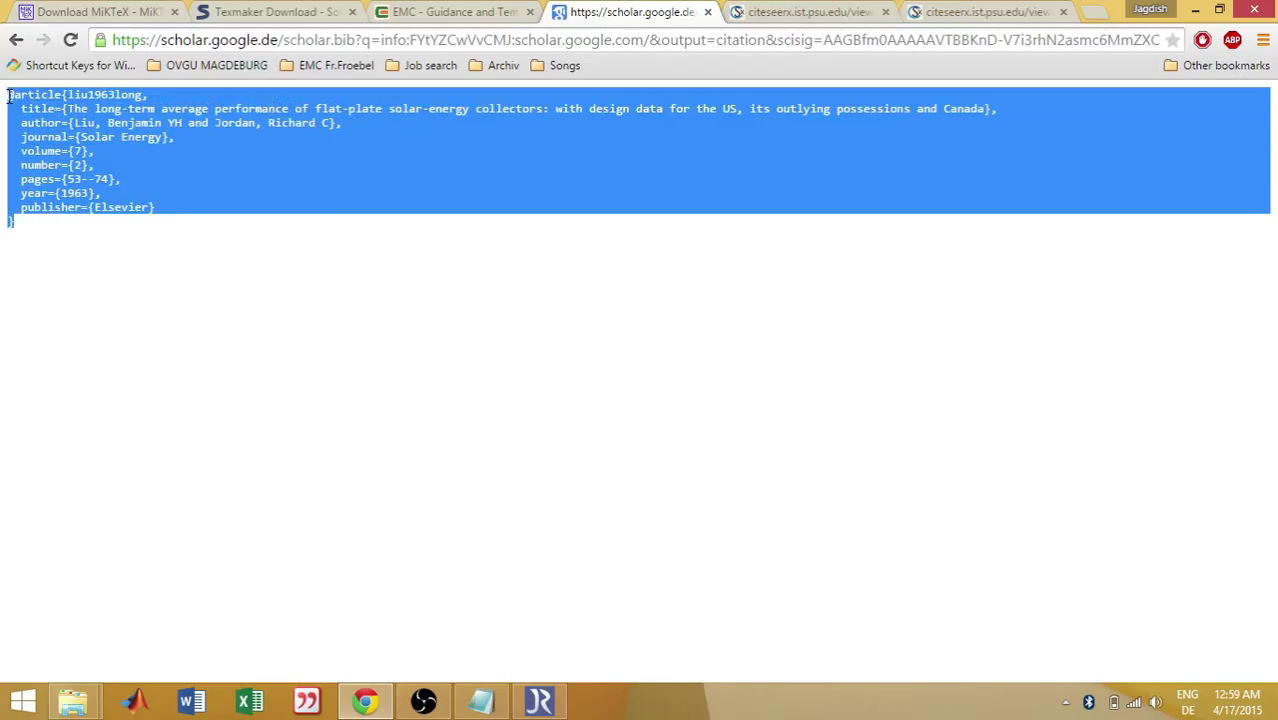
{"action": "right_click", "coordinate": [482, 141]}
{"action": "left_click", "coordinate": [520, 157]}
- Paste the copied Scholar BibTeX over the Article's BibTeX source in JabRef
{"action": "left_click", "coordinate": [552, 701]}
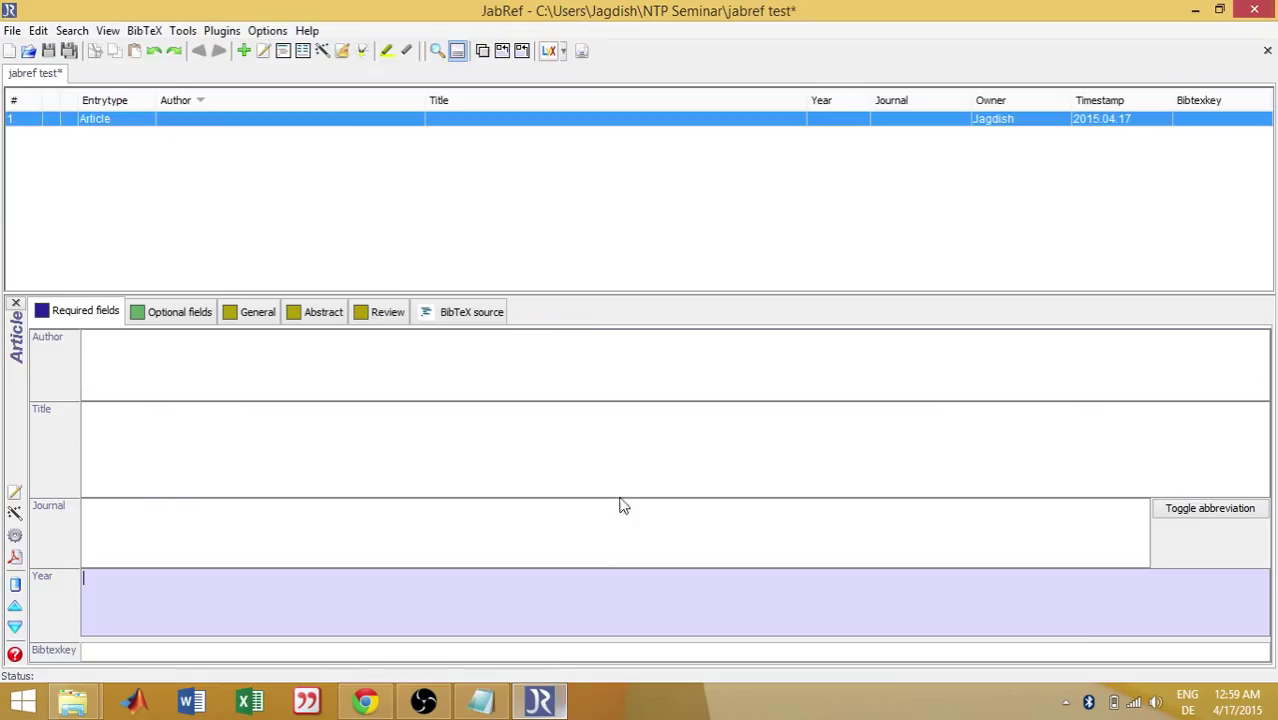
{"action": "left_click", "coordinate": [452, 316]}
{"action": "left_click_drag", "start_coordinate": [40, 390], "coordinate": [31, 333]}
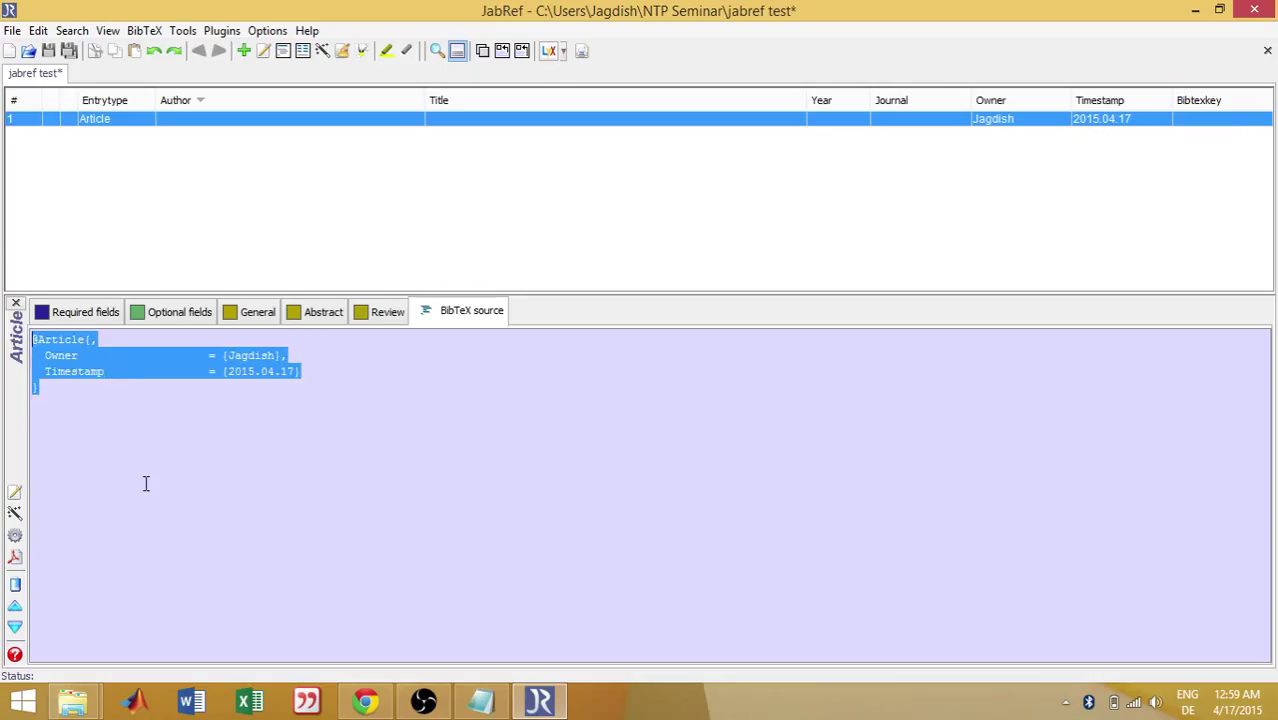
{"action": "key", "text": "ctrl+v"}
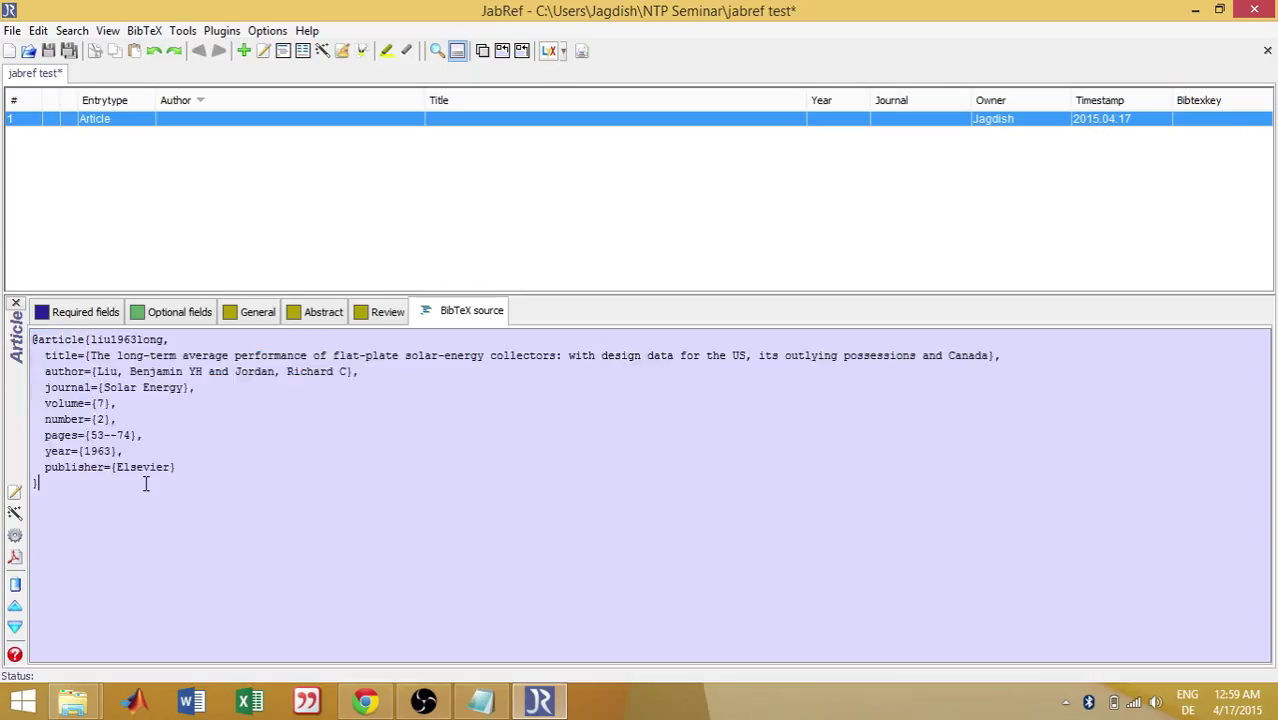
- Check the imported Title and Author, then review the Abstract, General, Optional, Review and Required tabs
{"action": "left_click", "coordinate": [91, 314]}
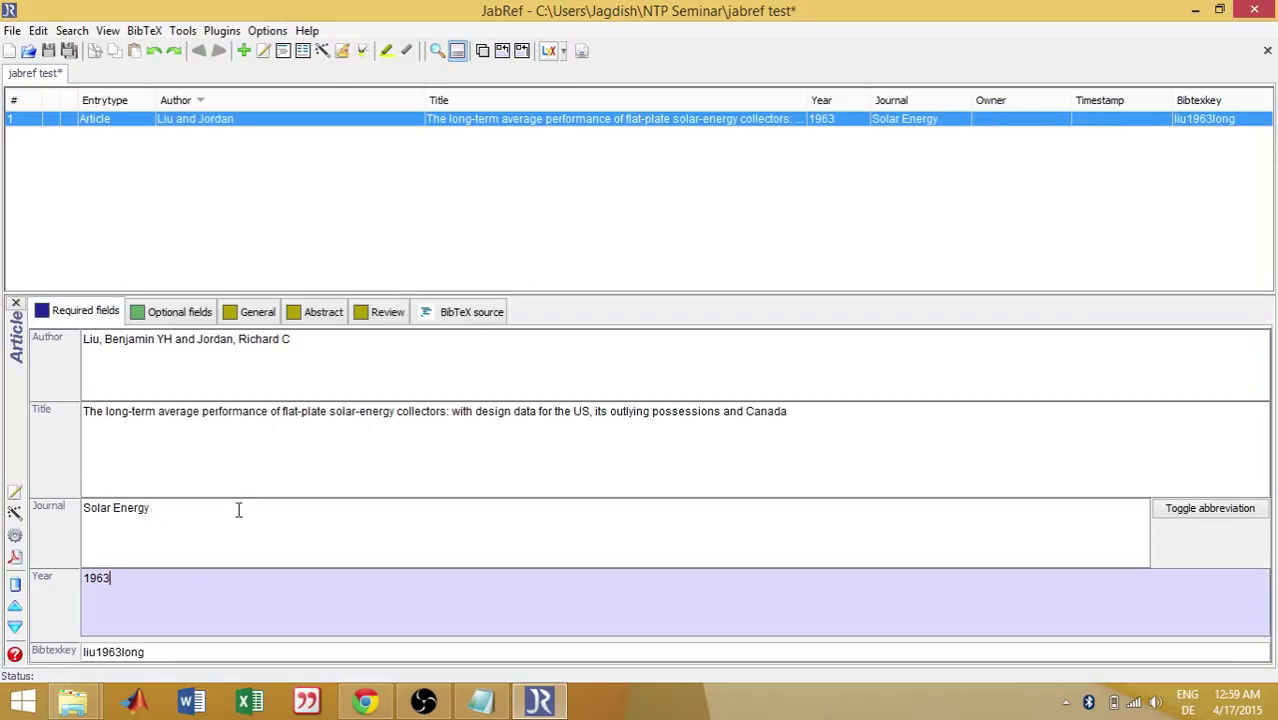
{"action": "left_click", "coordinate": [168, 422]}
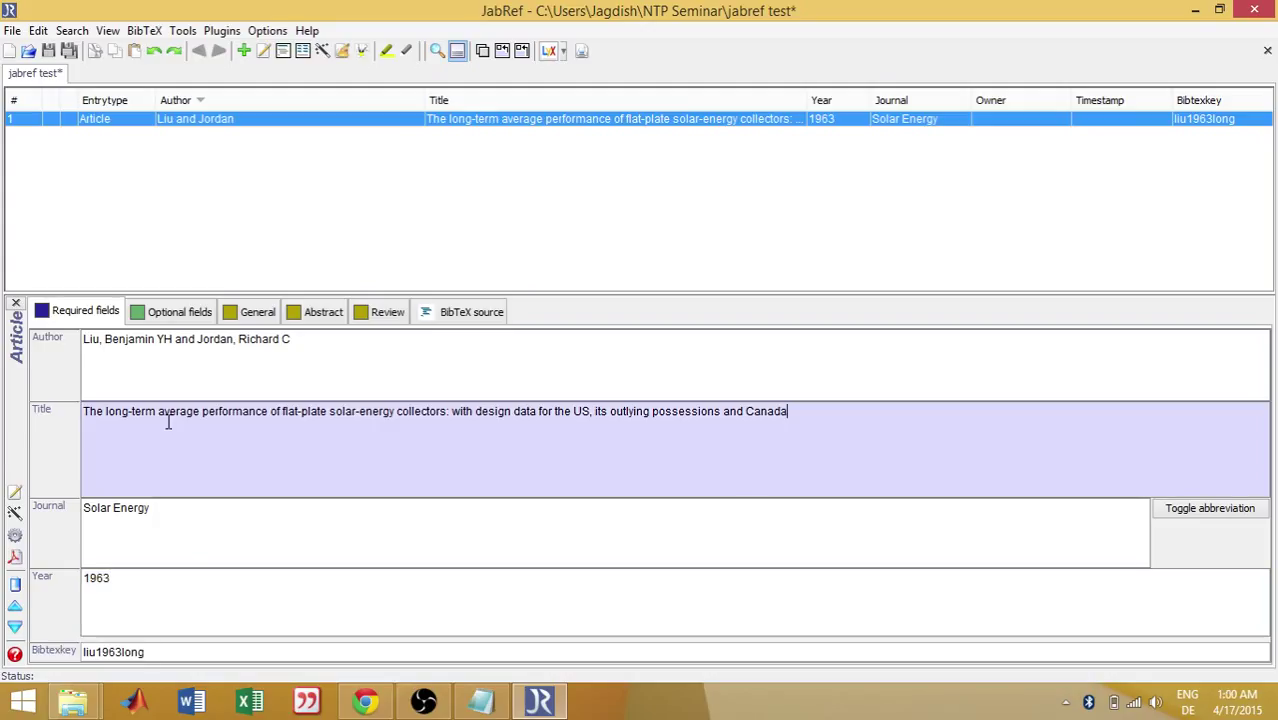
{"action": "left_click", "coordinate": [206, 353]}
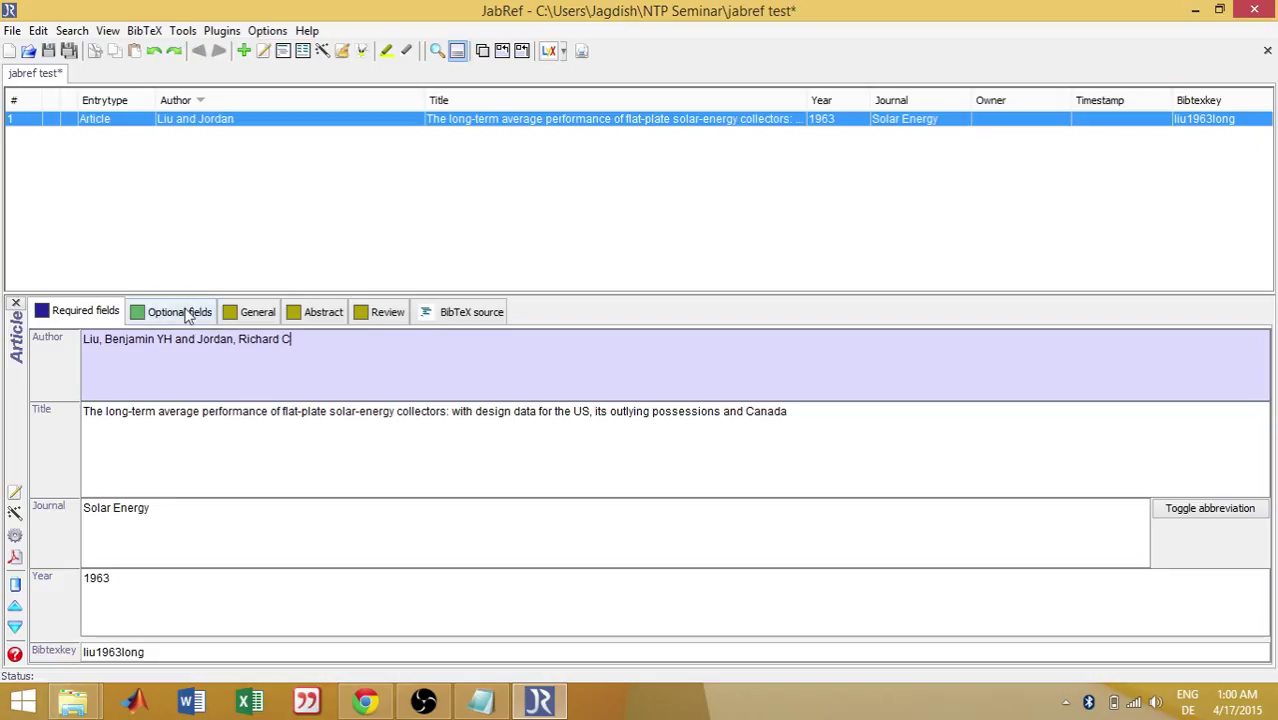
{"action": "left_click", "coordinate": [321, 313]}
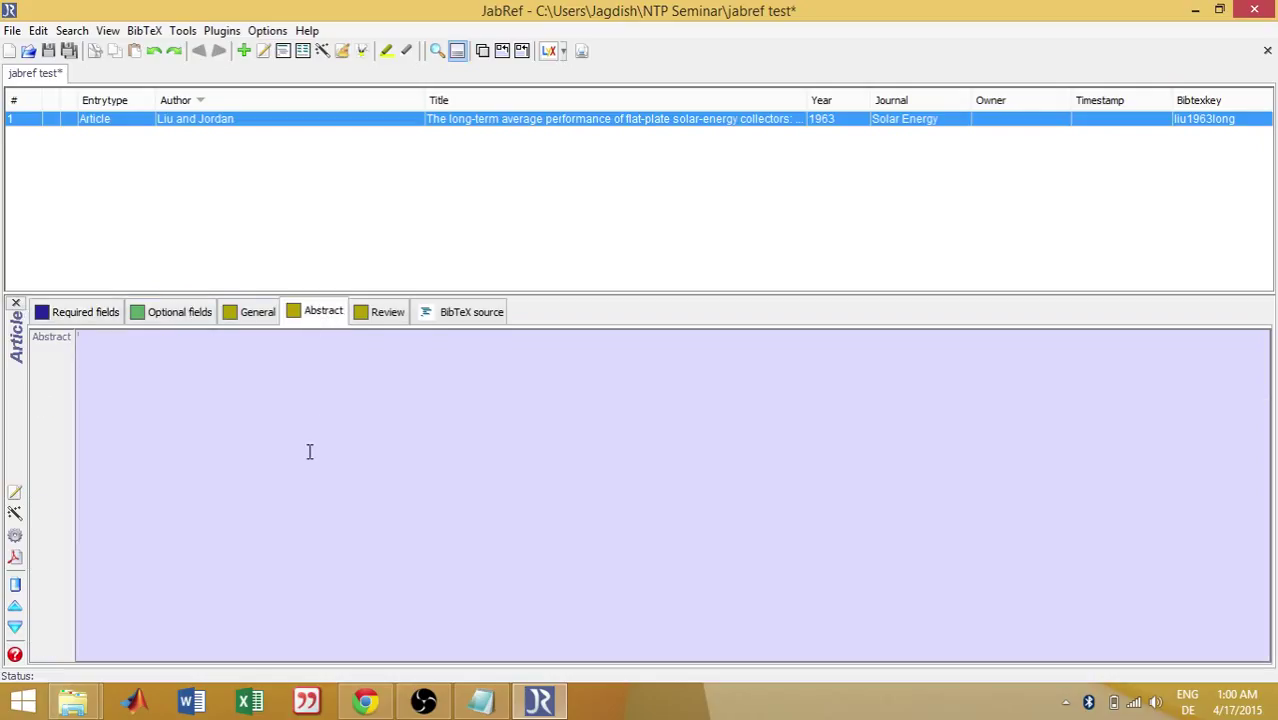
{"action": "left_click", "coordinate": [260, 316]}
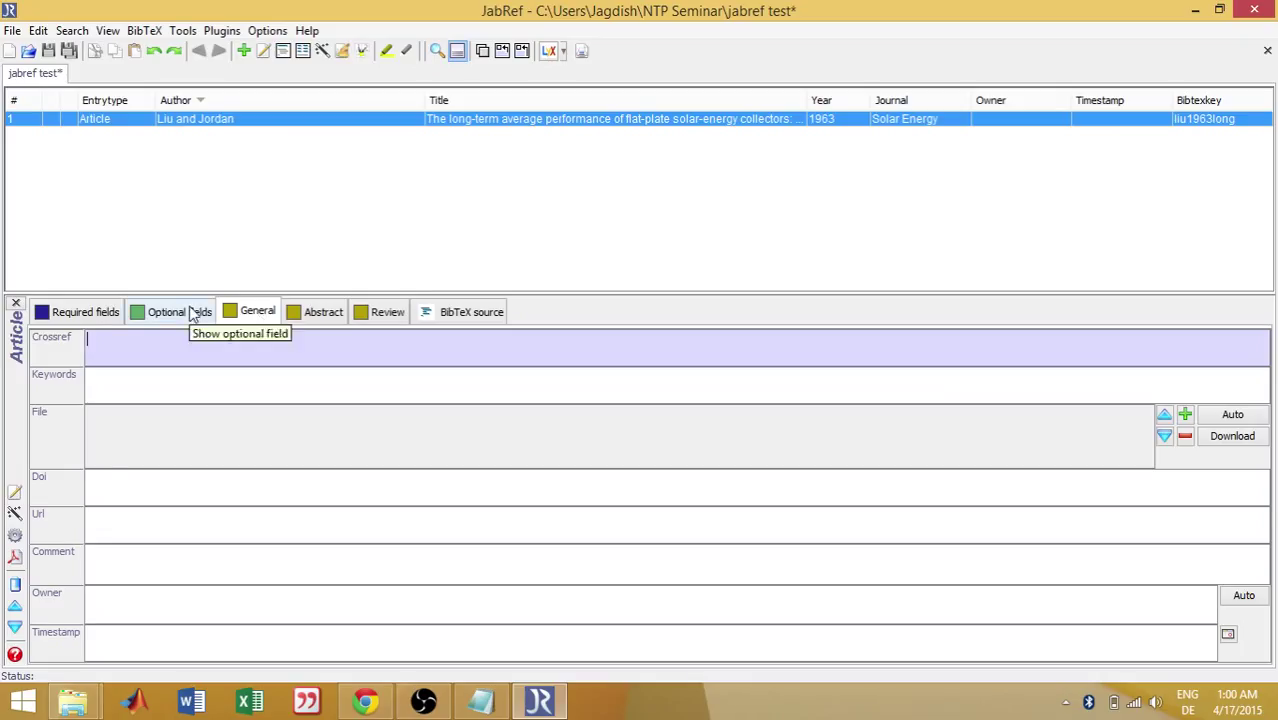
{"action": "left_click", "coordinate": [195, 315]}
{"action": "left_click", "coordinate": [390, 315]}
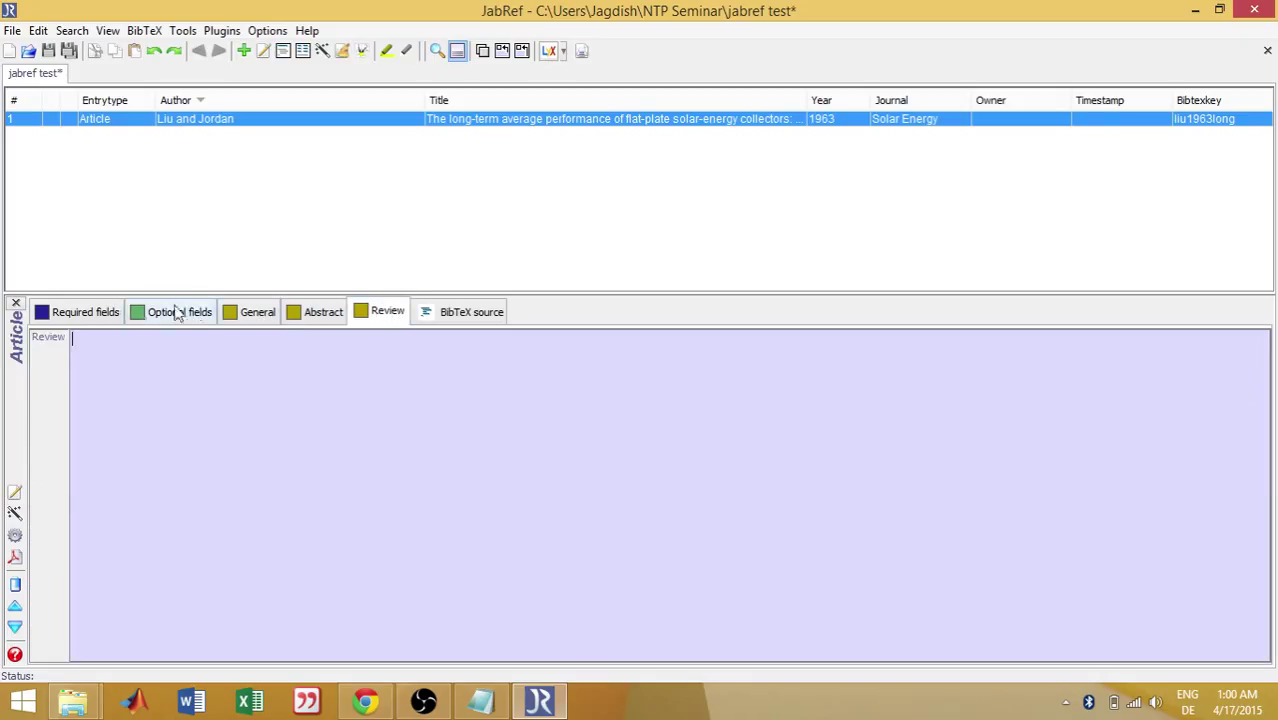
{"action": "left_click", "coordinate": [110, 316]}
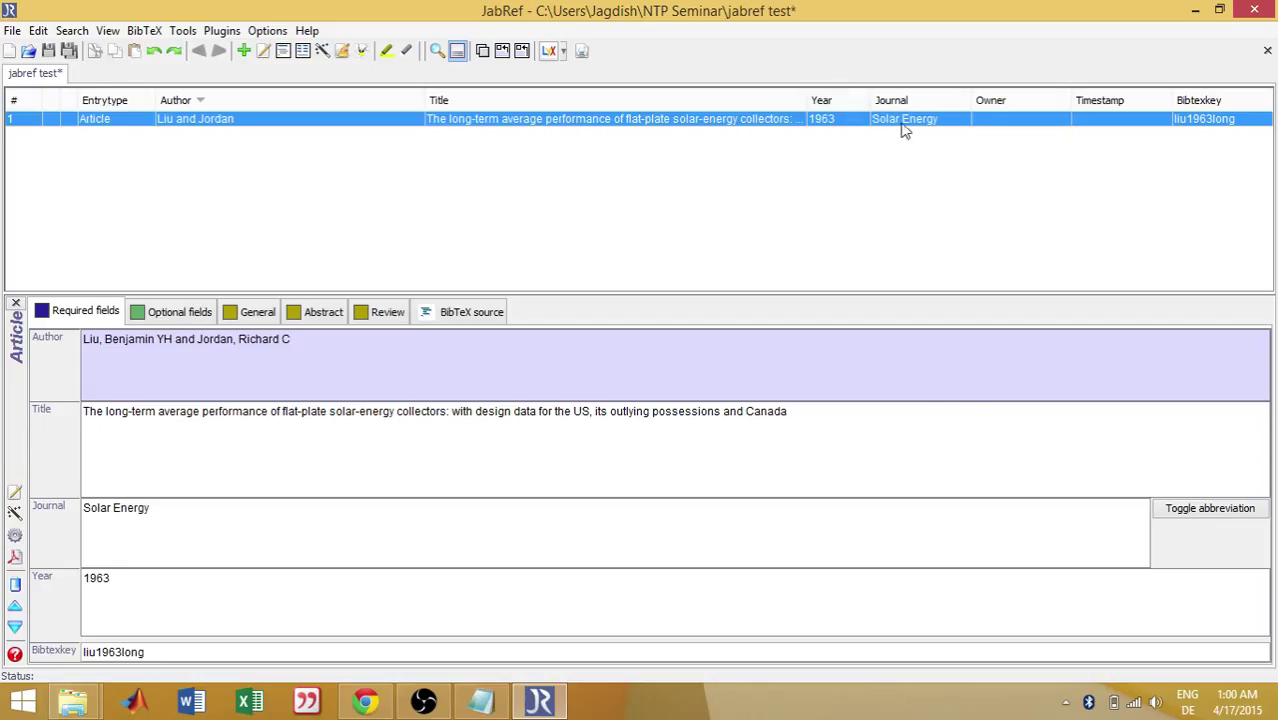
- On the General tab, add a File link to solar energy.pdf with file type PDF
{"action": "left_click", "coordinate": [257, 313]}
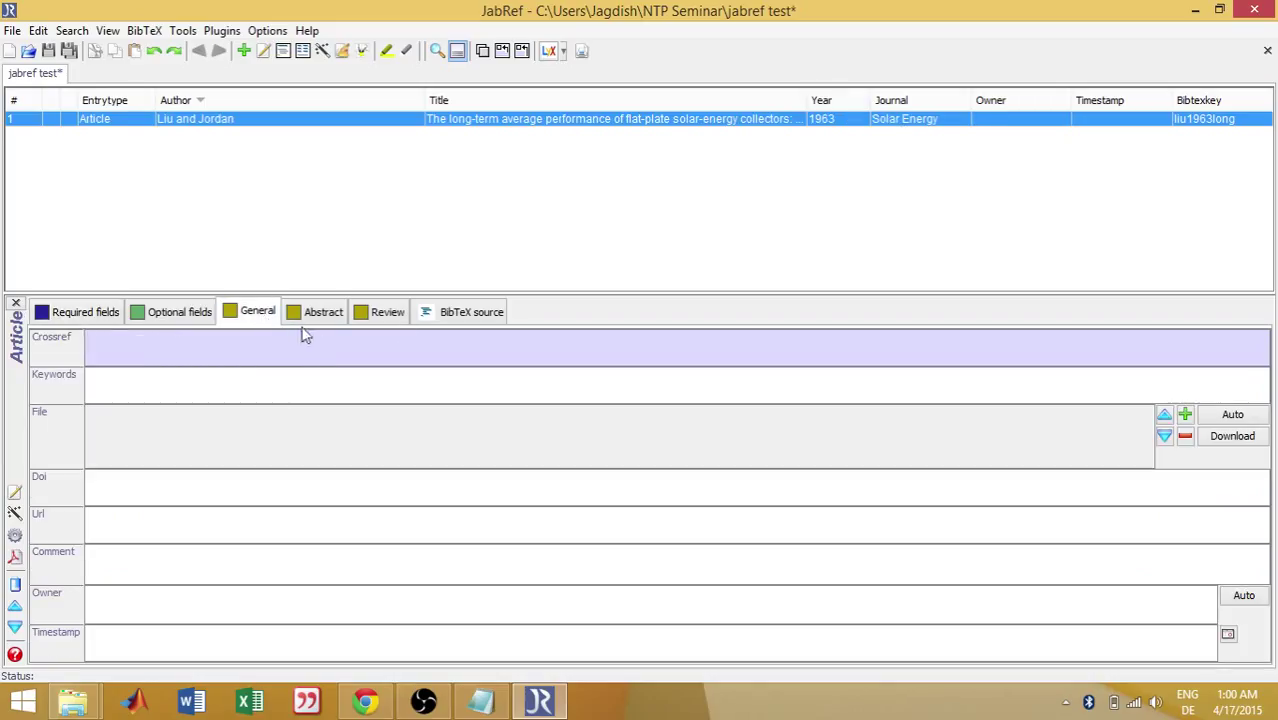
{"action": "left_click", "coordinate": [1186, 414]}
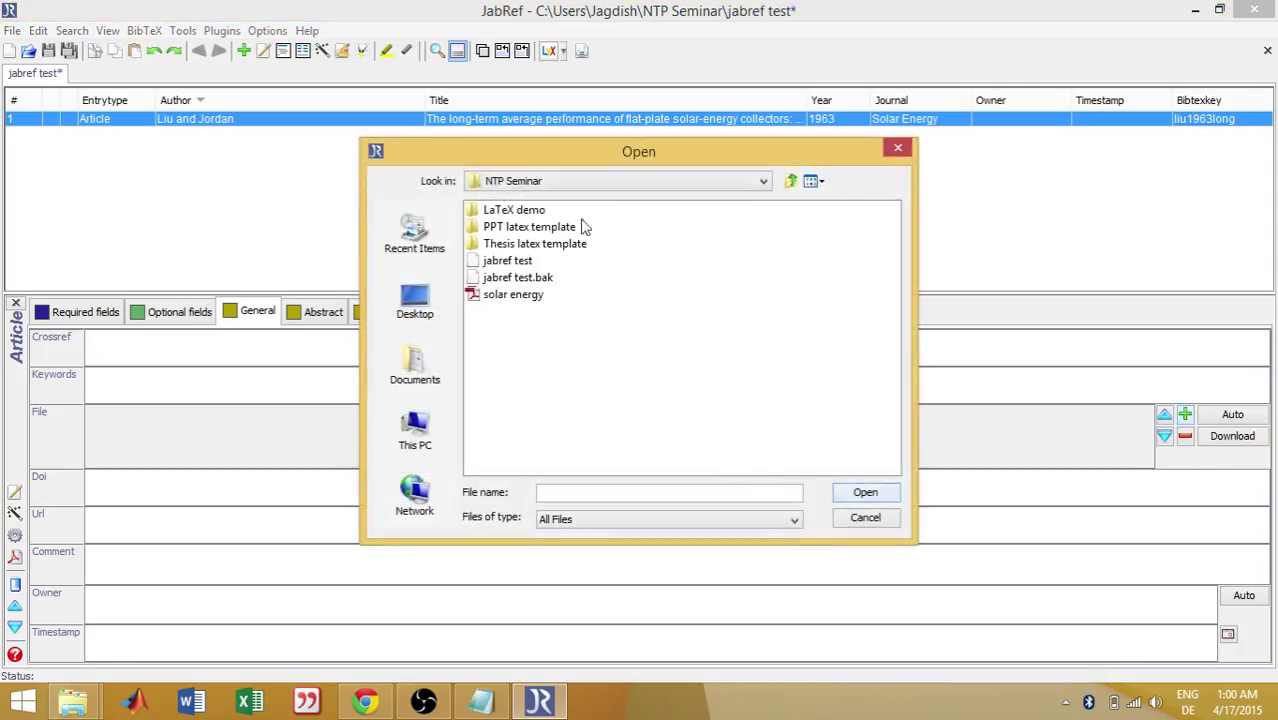
{"action": "double_click", "coordinate": [531, 300]}
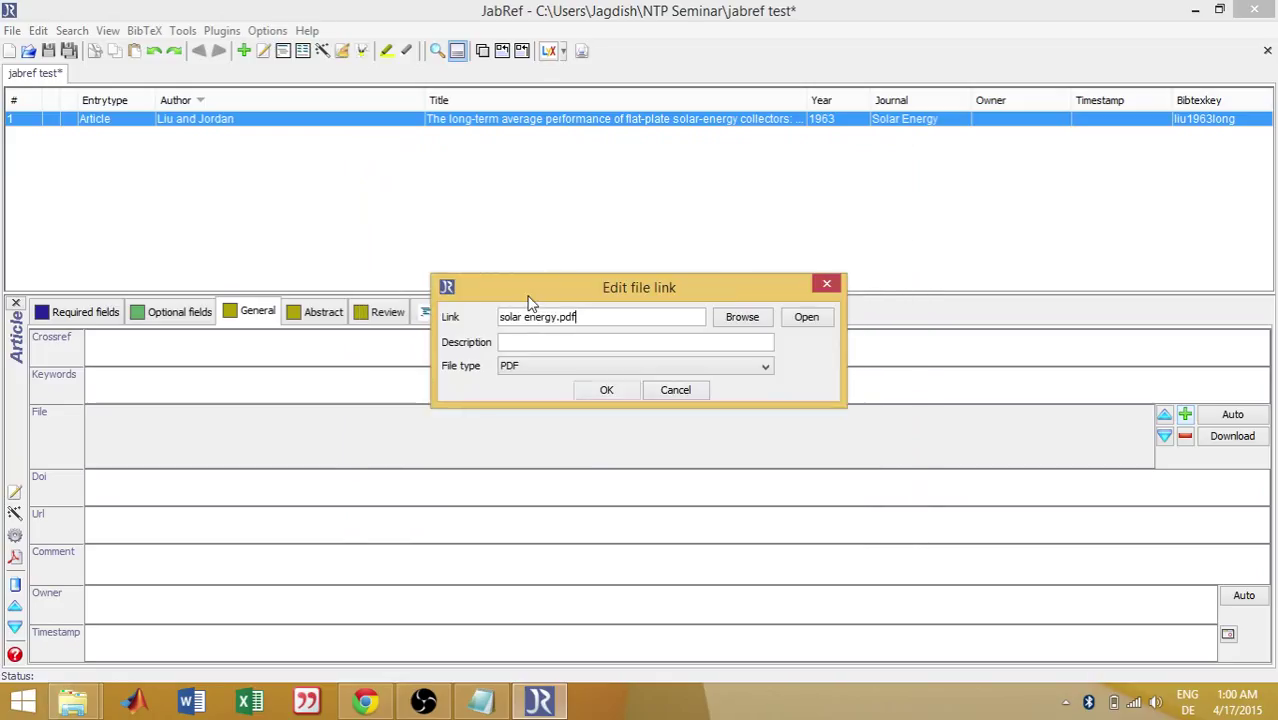
{"action": "left_click", "coordinate": [546, 372]}
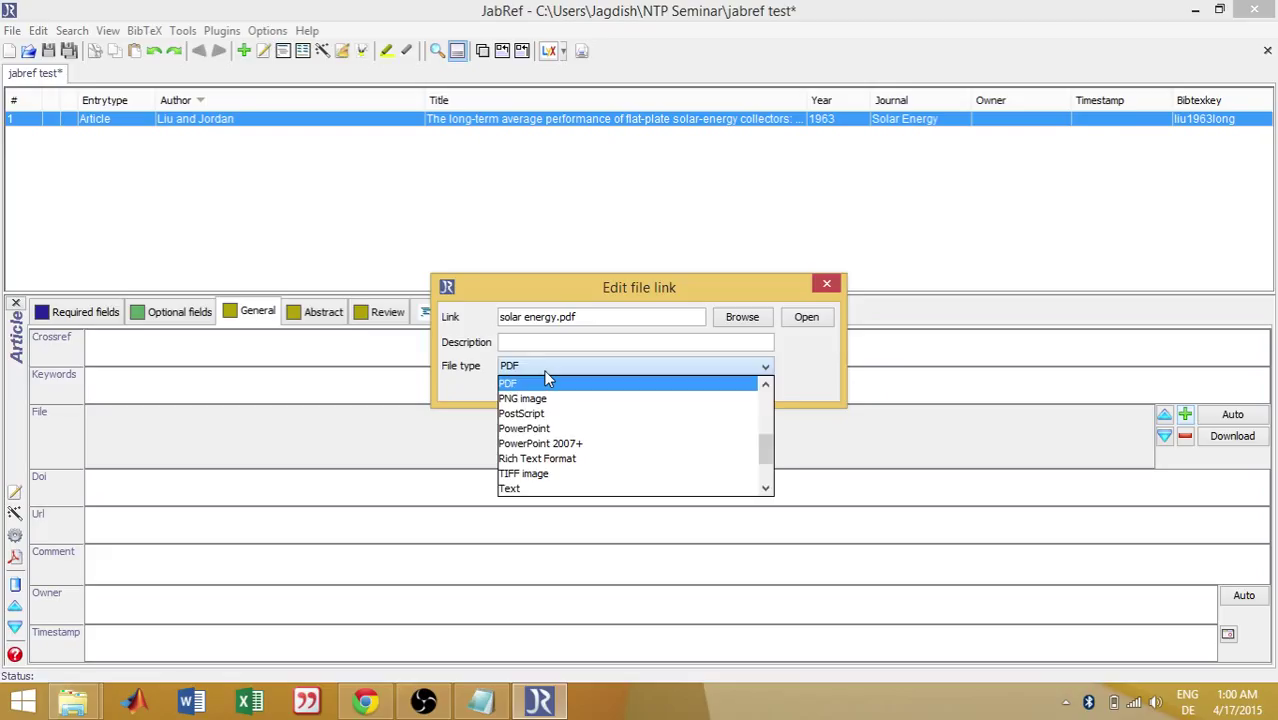
{"action": "left_click", "coordinate": [546, 373]}
{"action": "left_click", "coordinate": [619, 391]}
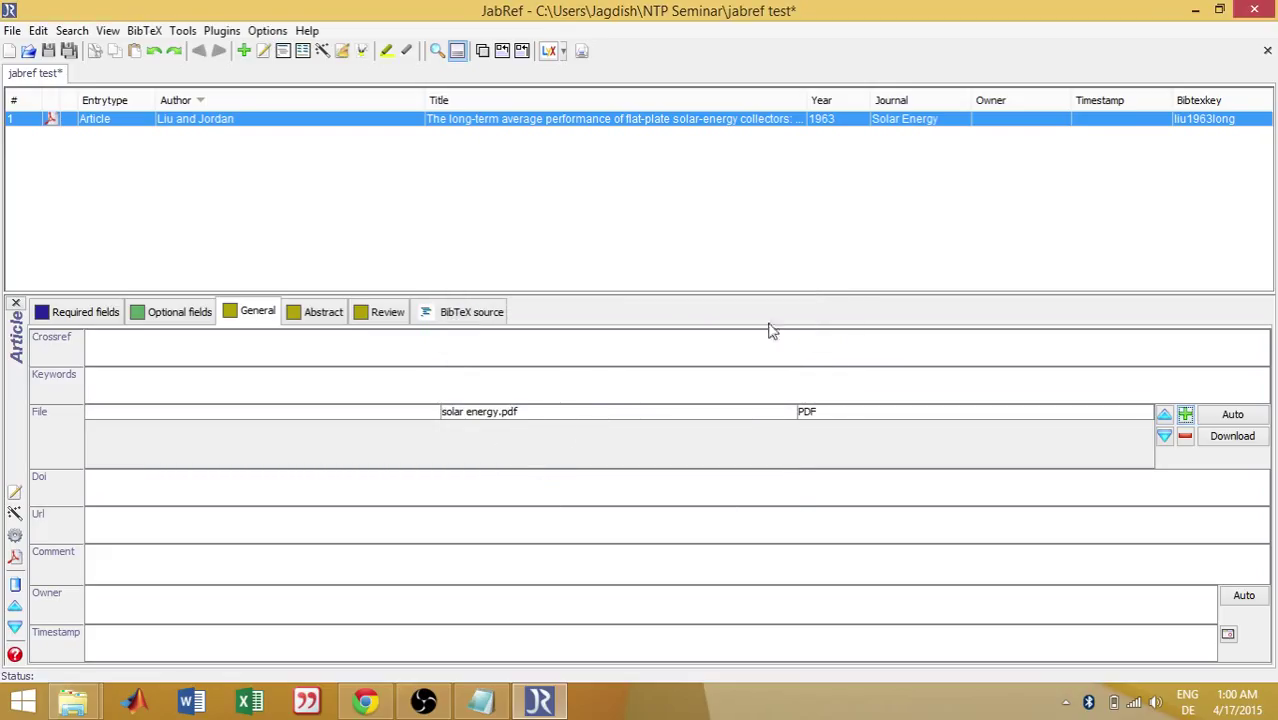
{"action": "left_click", "coordinate": [56, 130]}
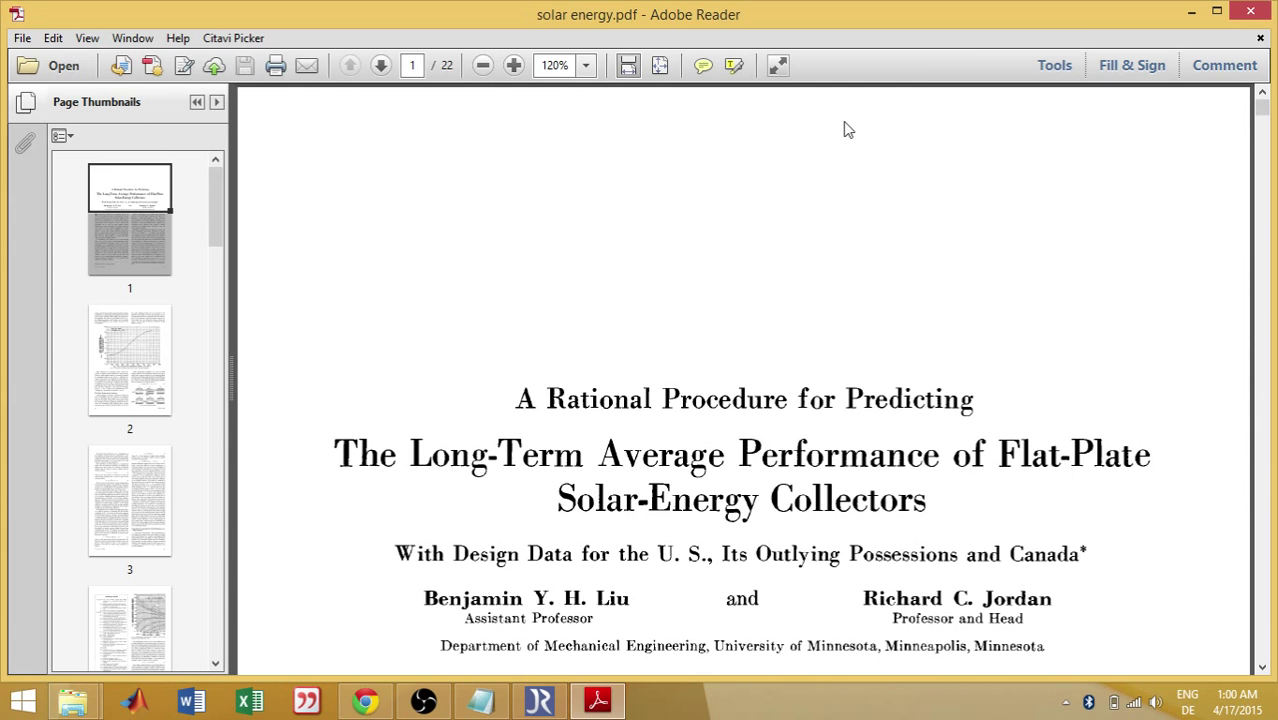
{"action": "left_click", "coordinate": [1253, 13]}
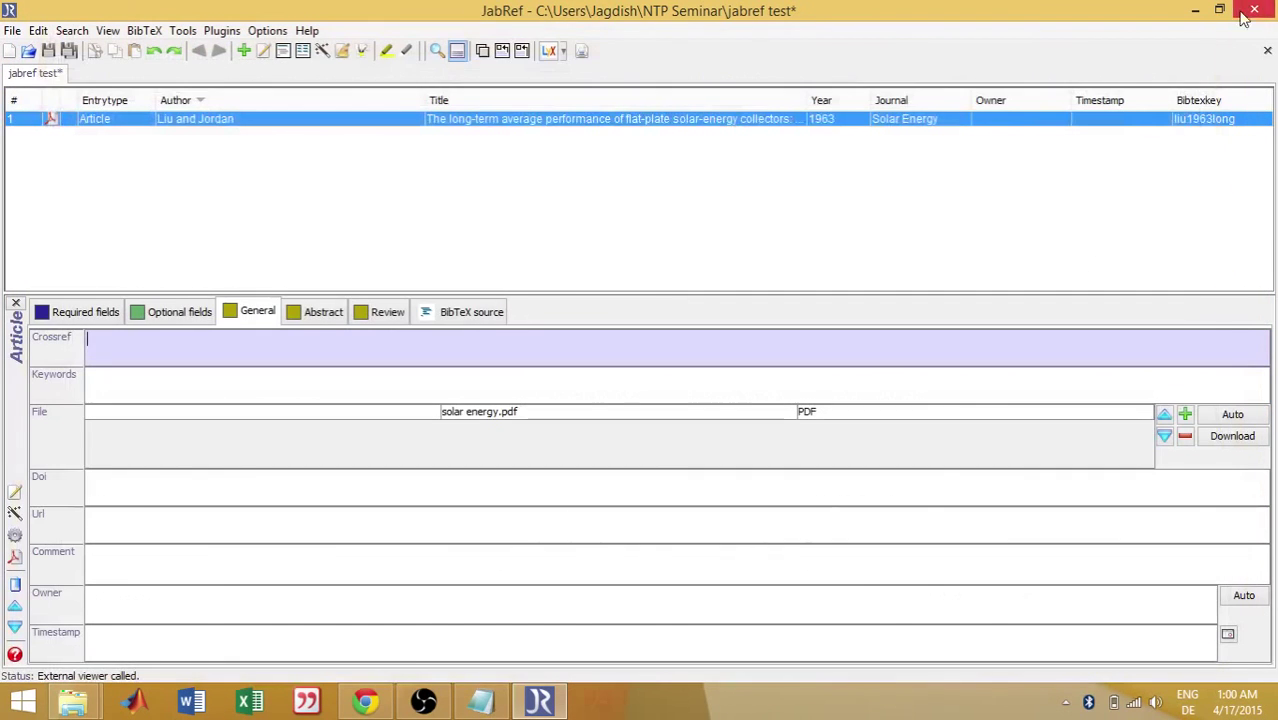
{"action": "left_click", "coordinate": [89, 117]}
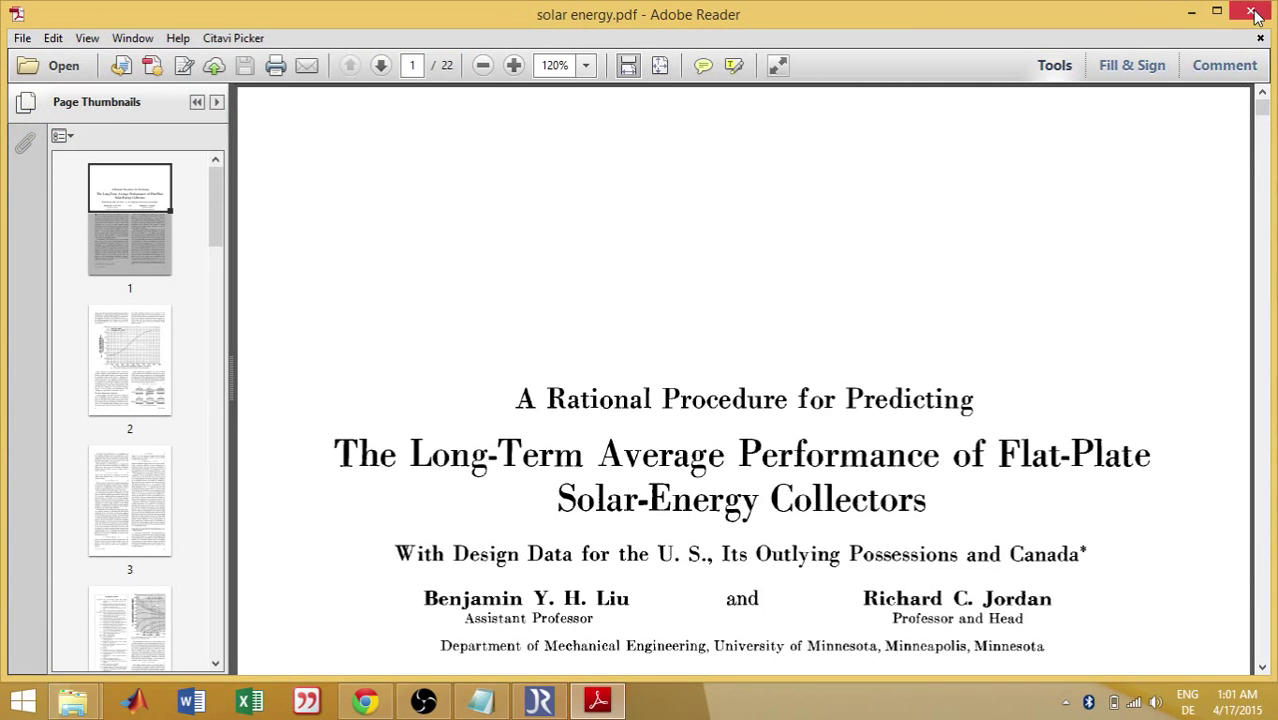
{"action": "left_click", "coordinate": [1251, 13]}
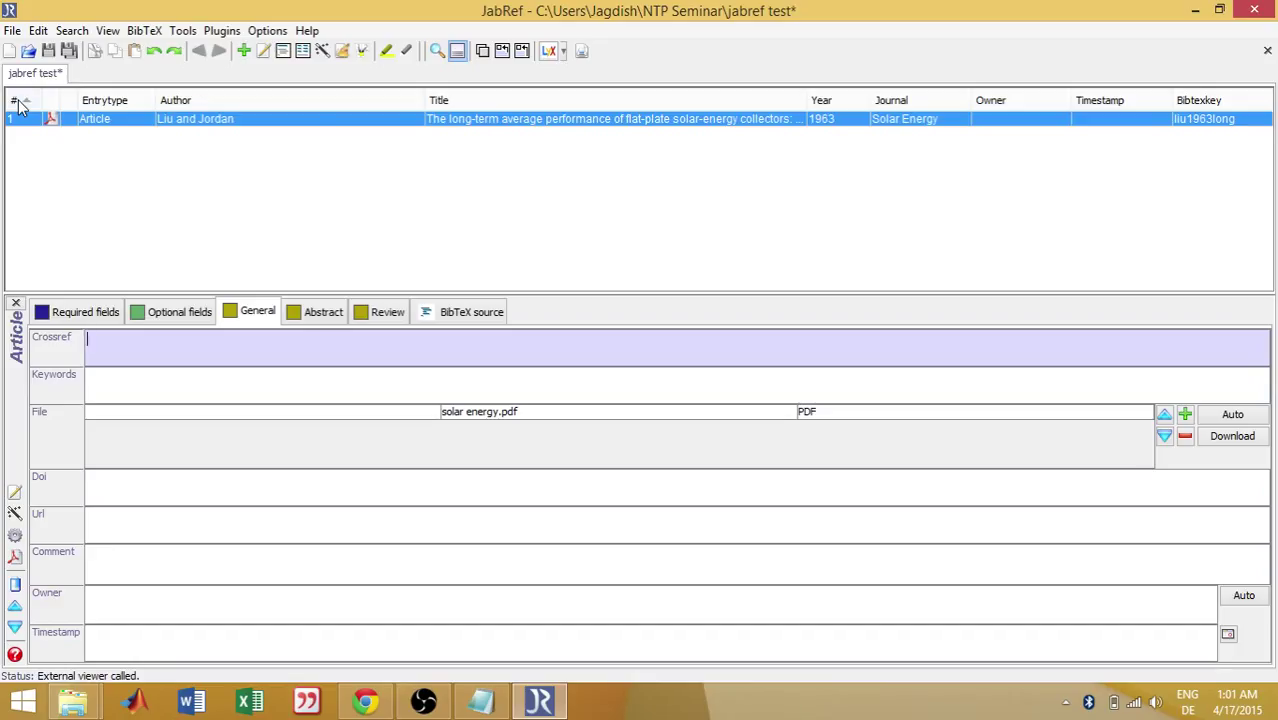
{"action": "left_click", "coordinate": [464, 101]}
{"action": "left_click", "coordinate": [463, 101]}
{"action": "left_click", "coordinate": [334, 102]}
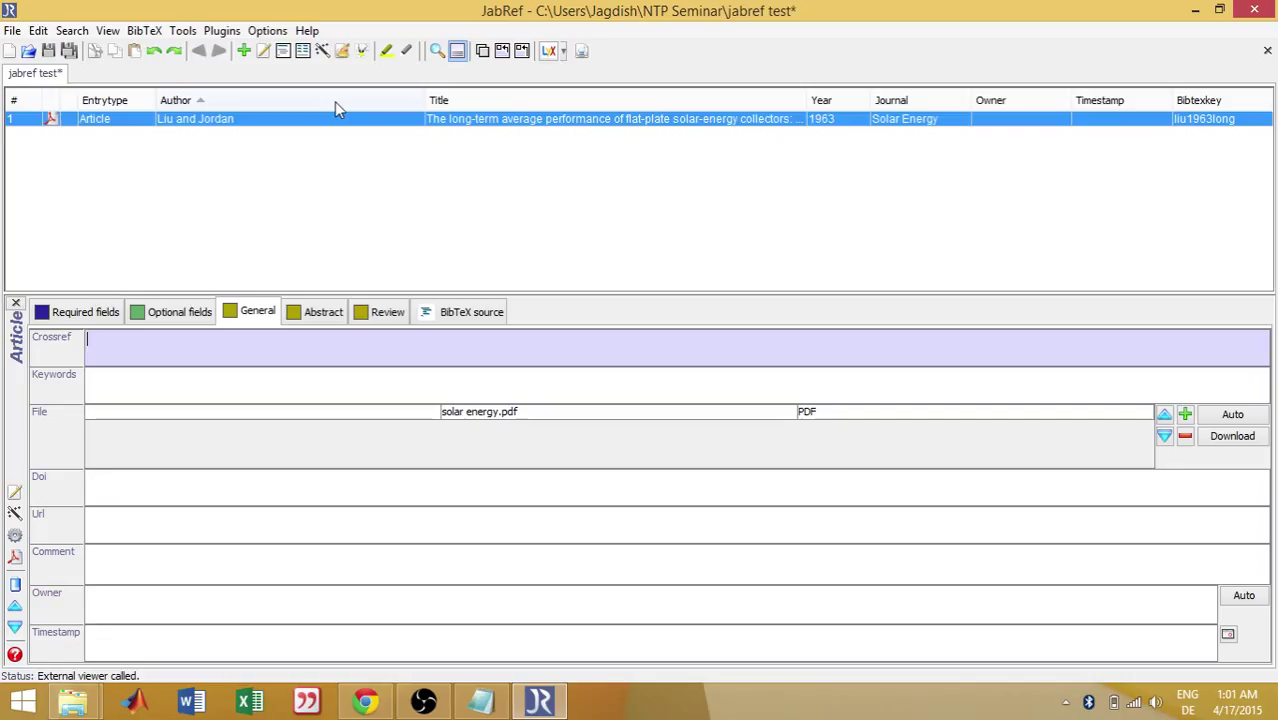
{"action": "left_click", "coordinate": [334, 101]}
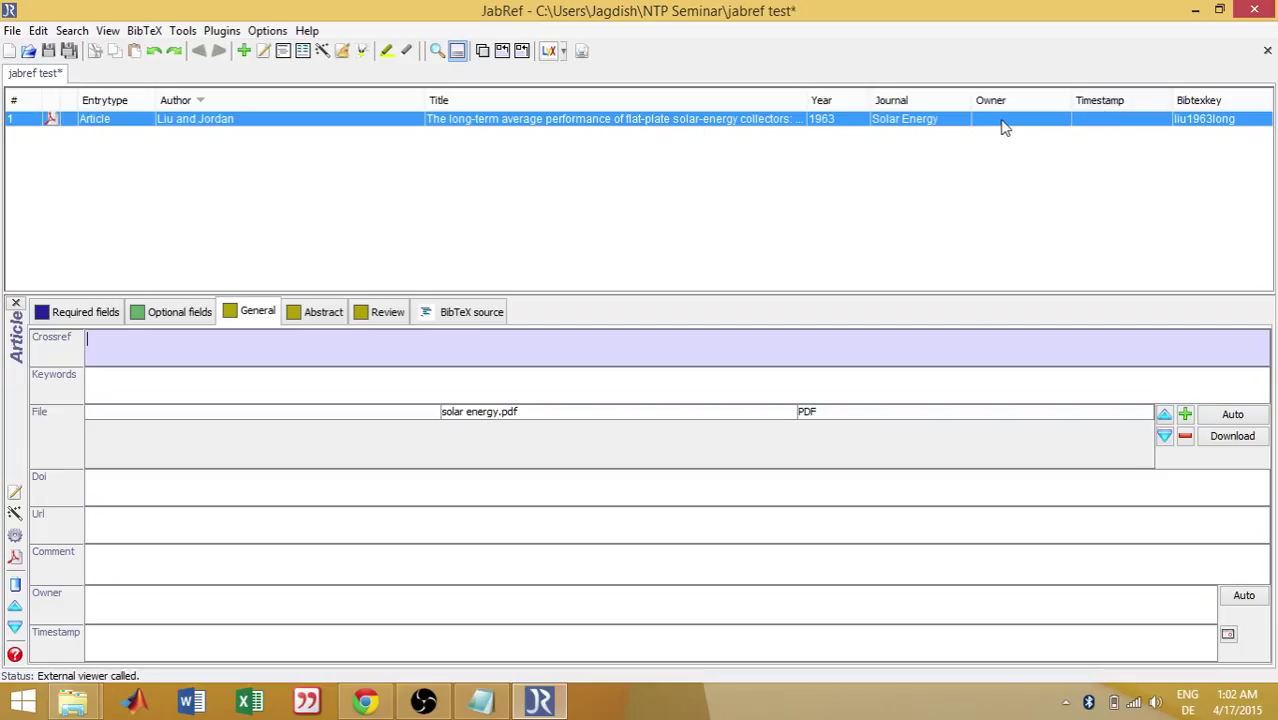
- Review the Abstract, Optional, Required and General tabs, then save the jabref test database
{"action": "left_click", "coordinate": [328, 314]}
{"action": "left_click", "coordinate": [193, 316]}
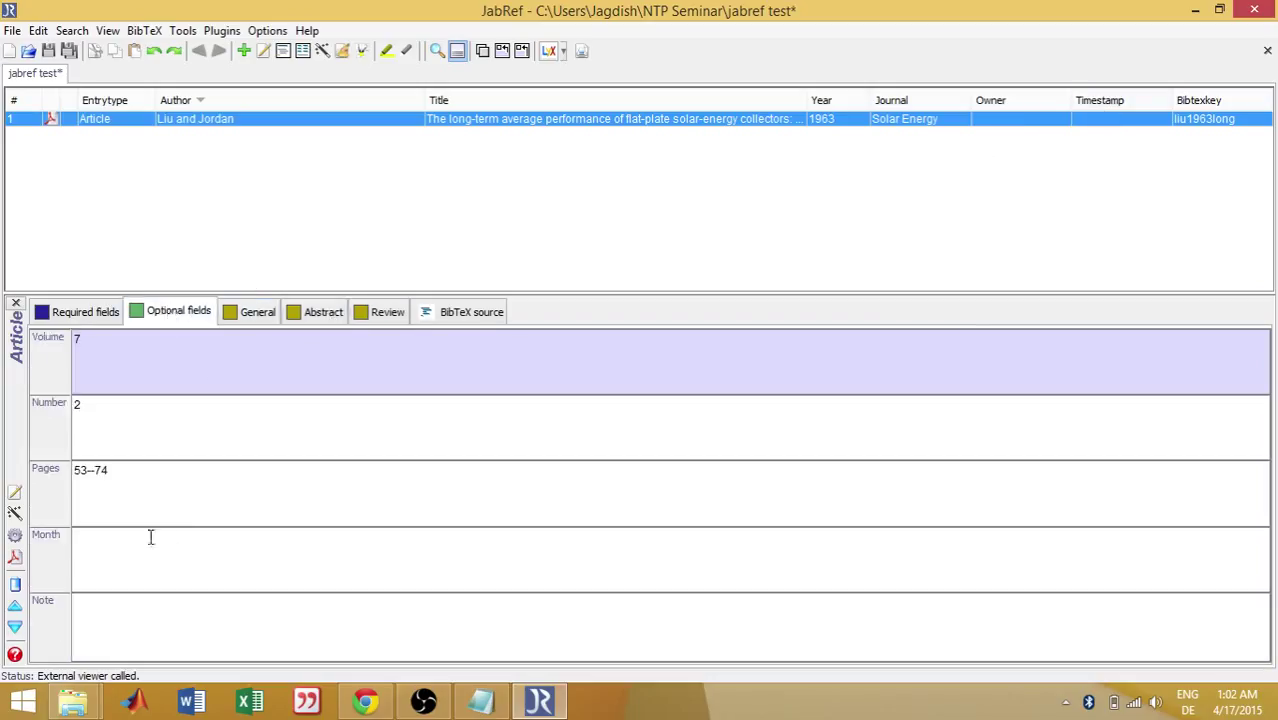
{"action": "left_click", "coordinate": [148, 600]}
{"action": "left_click", "coordinate": [92, 316]}
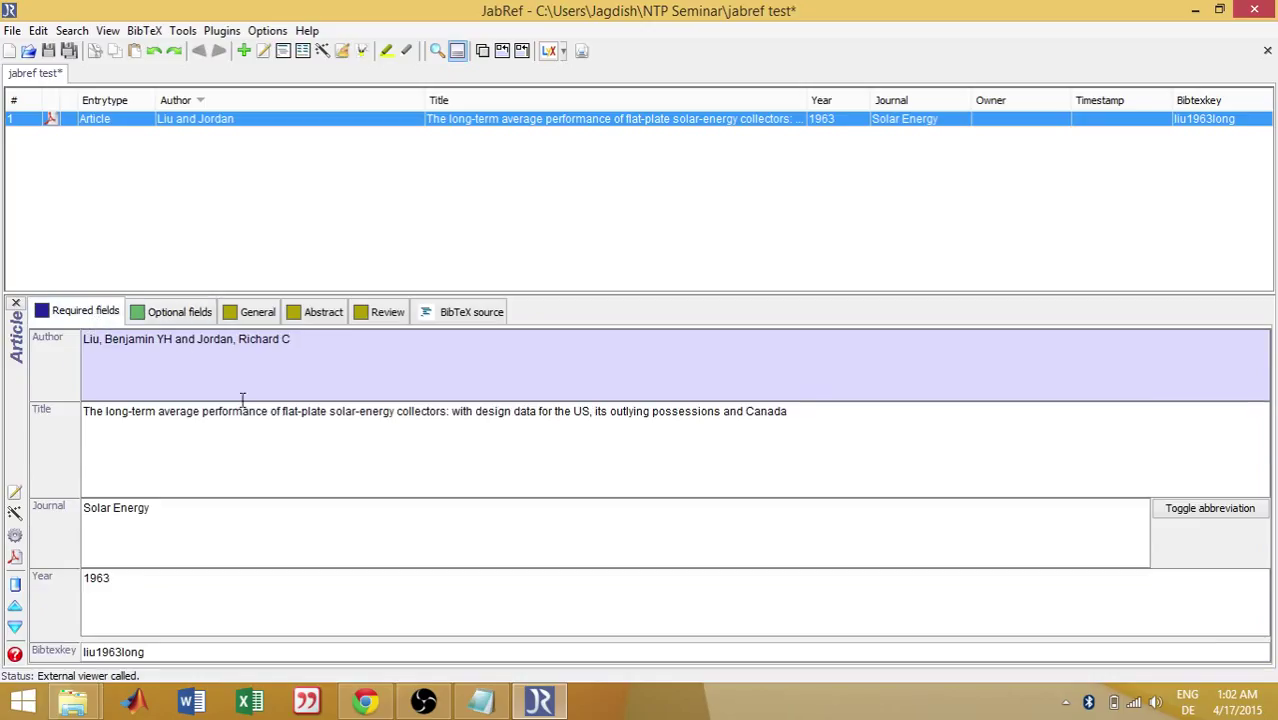
{"action": "left_click", "coordinate": [262, 320]}
{"action": "left_click", "coordinate": [142, 598]}
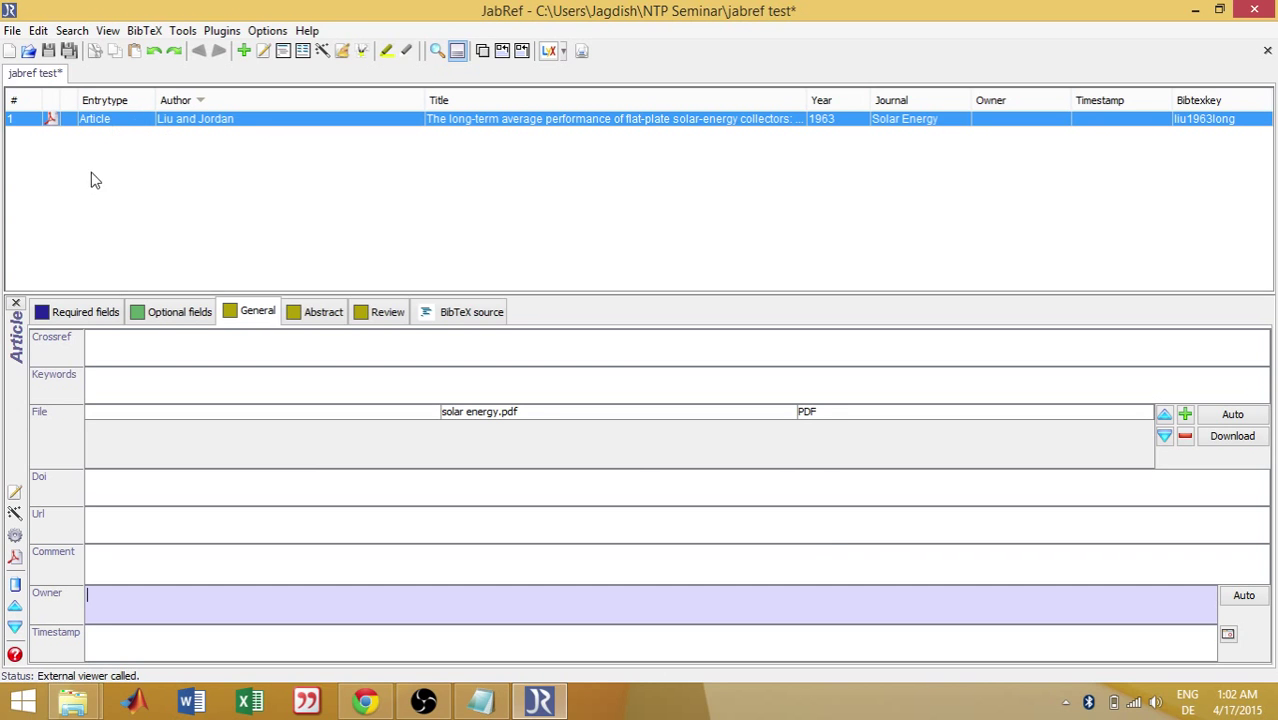
{"action": "left_click", "coordinate": [48, 52]}
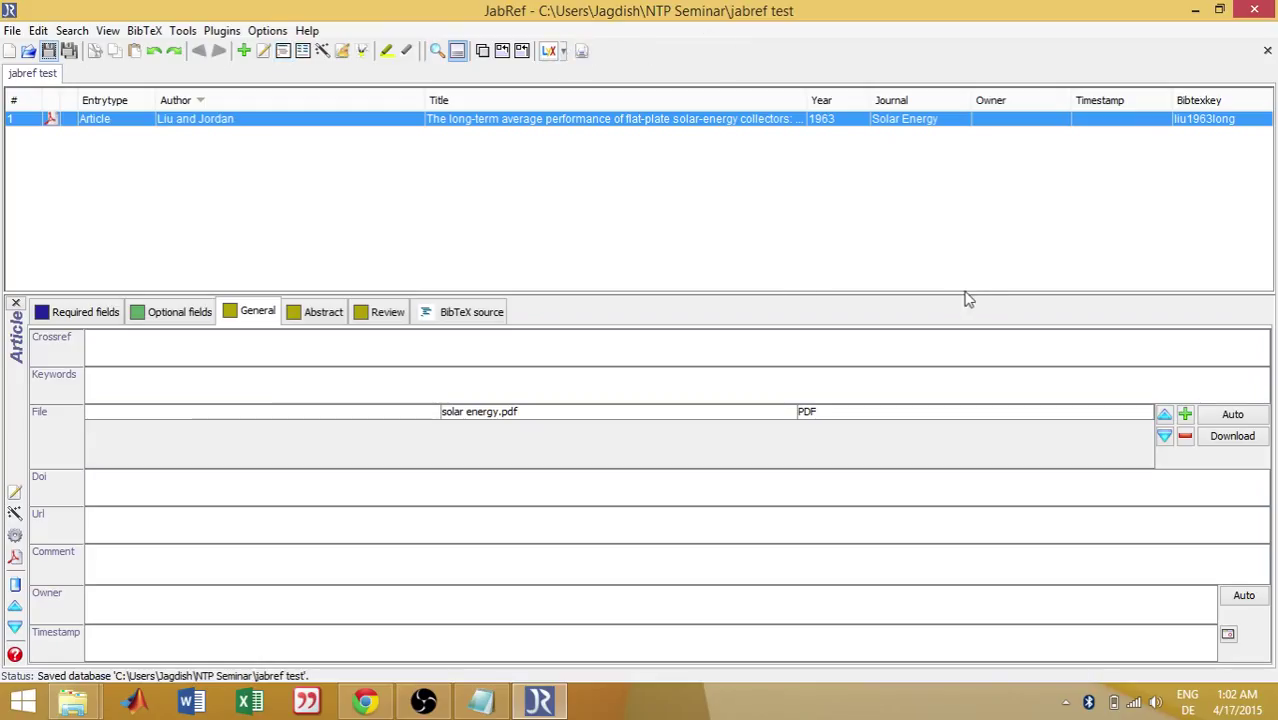
- Enlarge the entry table by dragging the splitter down, shortening the entry editor below
{"action": "left_click_drag", "start_coordinate": [973, 293], "coordinate": [970, 374]}
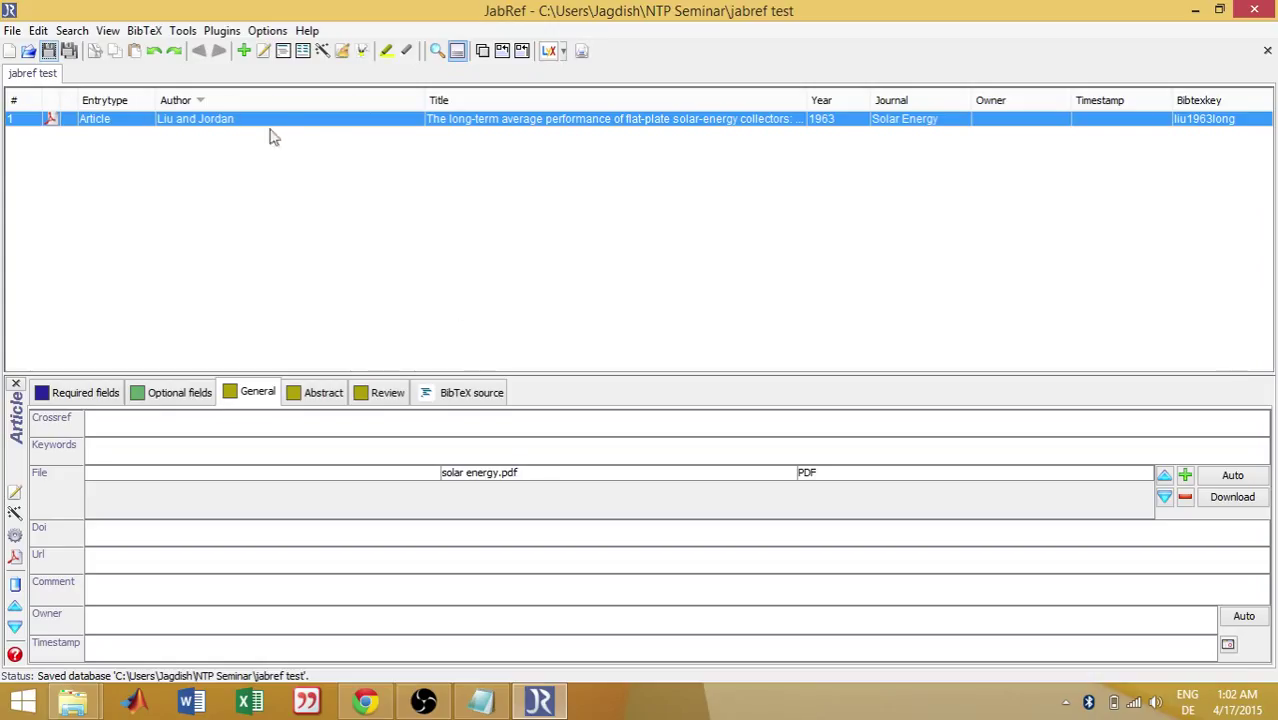
- Cancel a new entry, then view the Liu and Jordan article's BibTeX source and required fields
{"action": "left_click", "coordinate": [244, 51]}
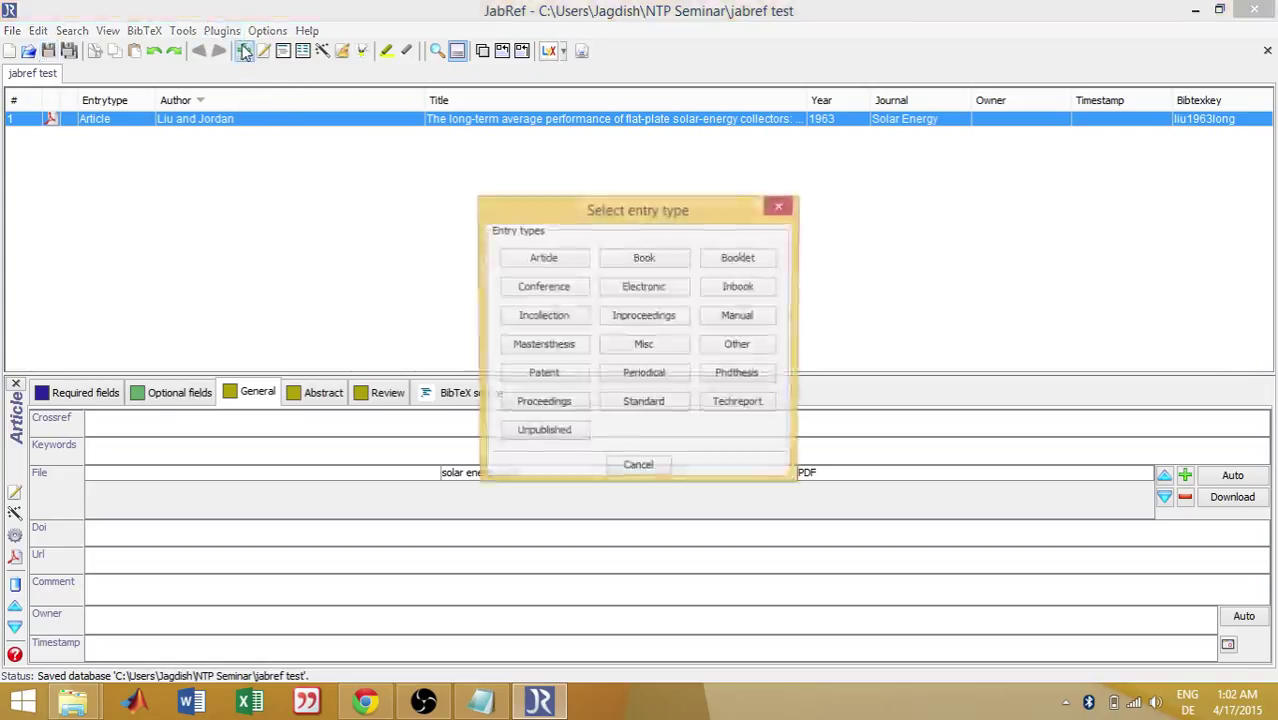
{"action": "left_click", "coordinate": [784, 206]}
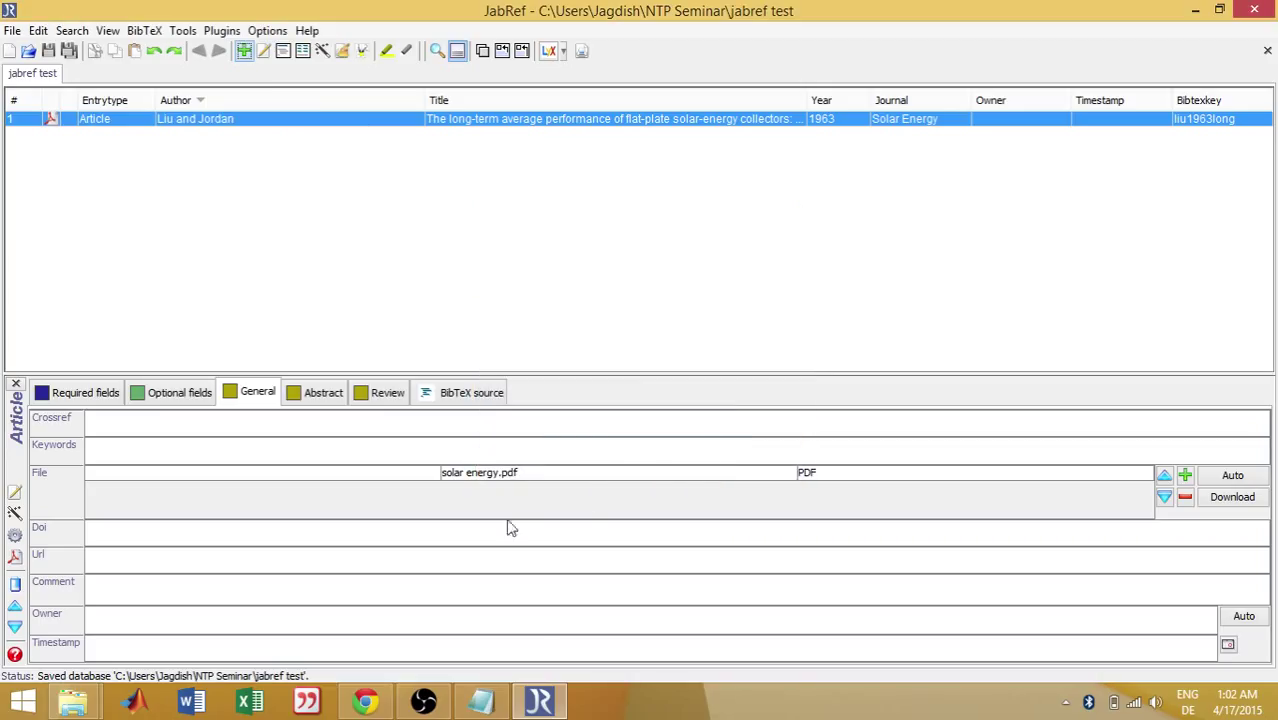
{"action": "left_click", "coordinate": [466, 392]}
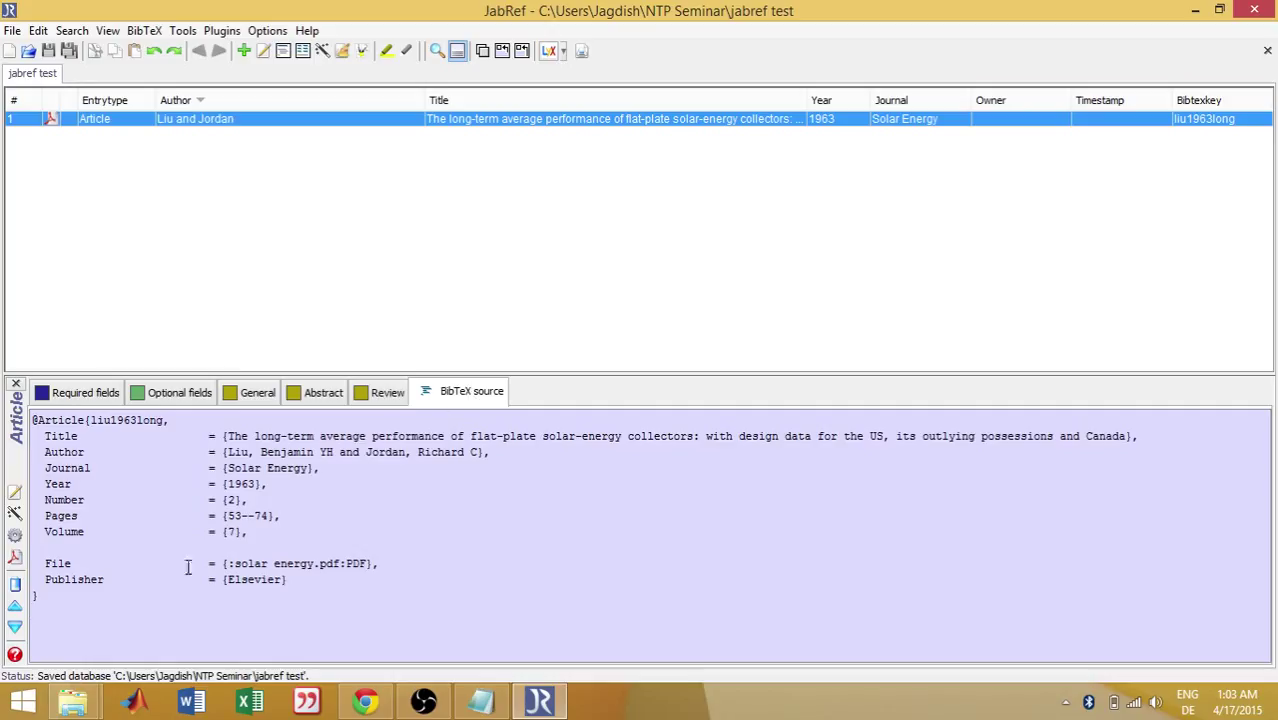
{"action": "left_click", "coordinate": [92, 396]}
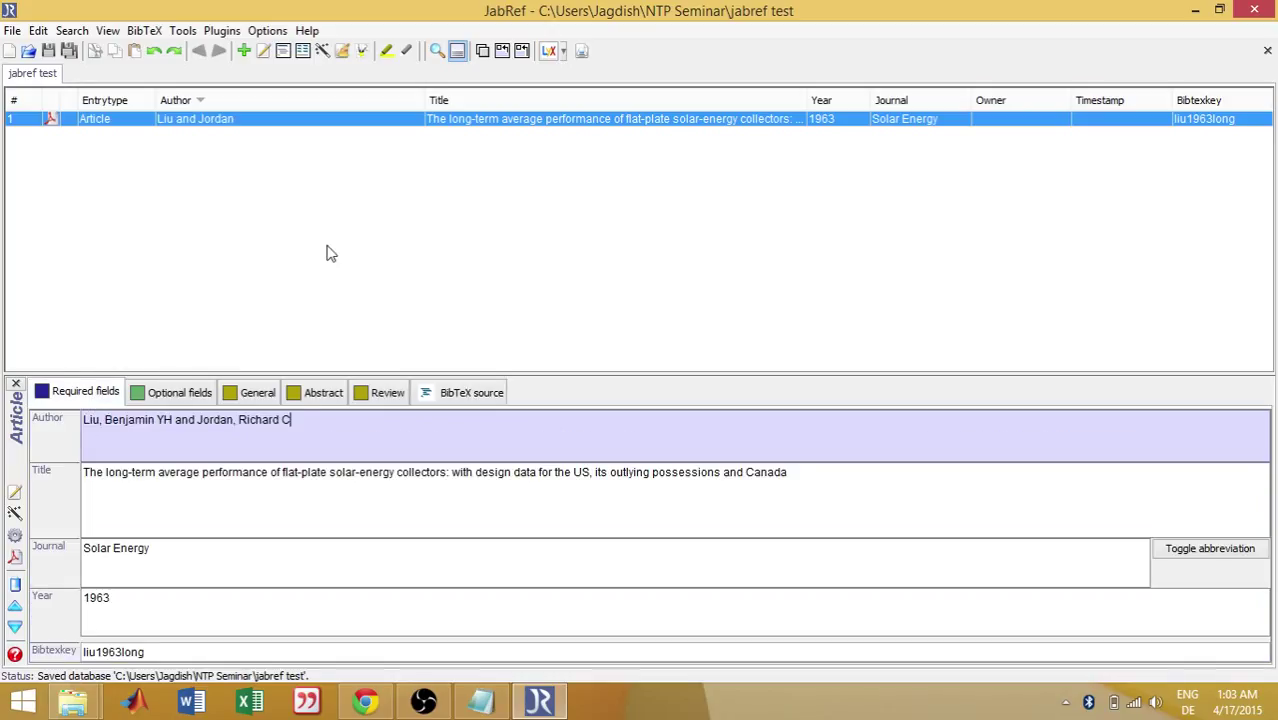